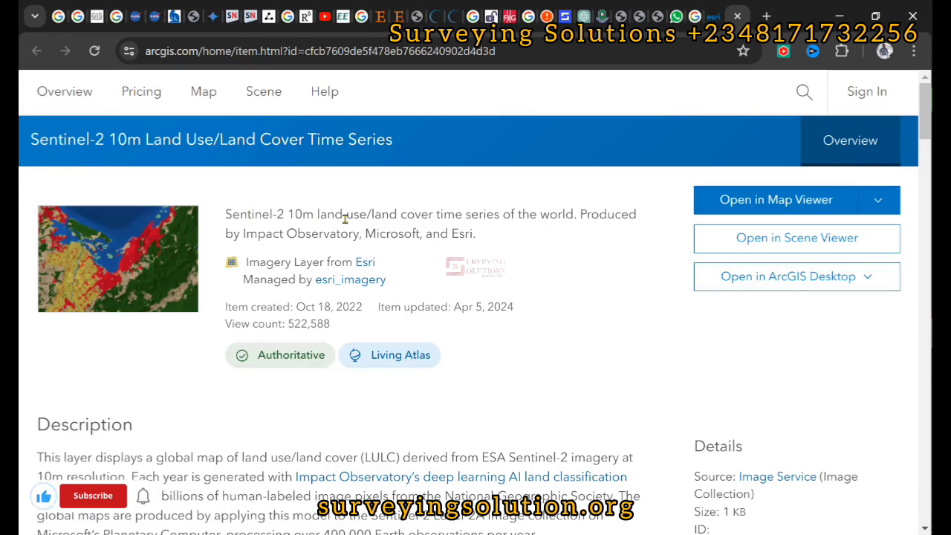
# Scroll the item page past Description and details down to the Class definitions table.
pyautogui.scroll(-4, 345, 218)
pyautogui.scroll(2, 344, 217)
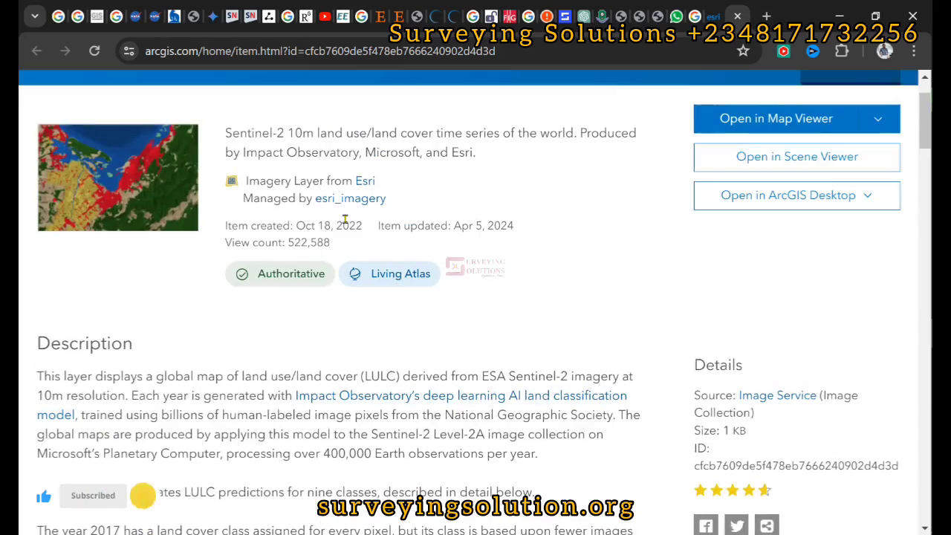
pyautogui.scroll(-1, 345, 218)
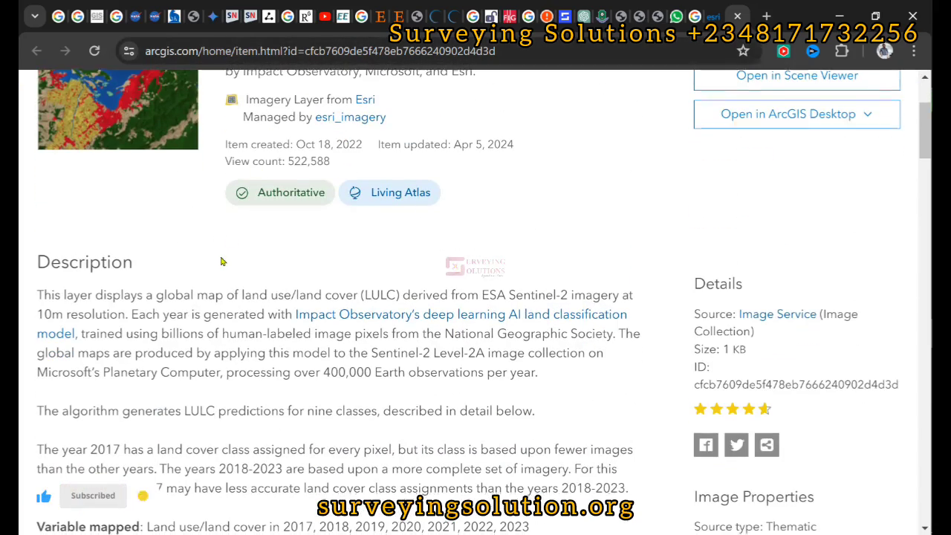
pyautogui.scroll(-3, 220, 262)
pyautogui.scroll(-2, 220, 256)
pyautogui.scroll(1, 221, 256)
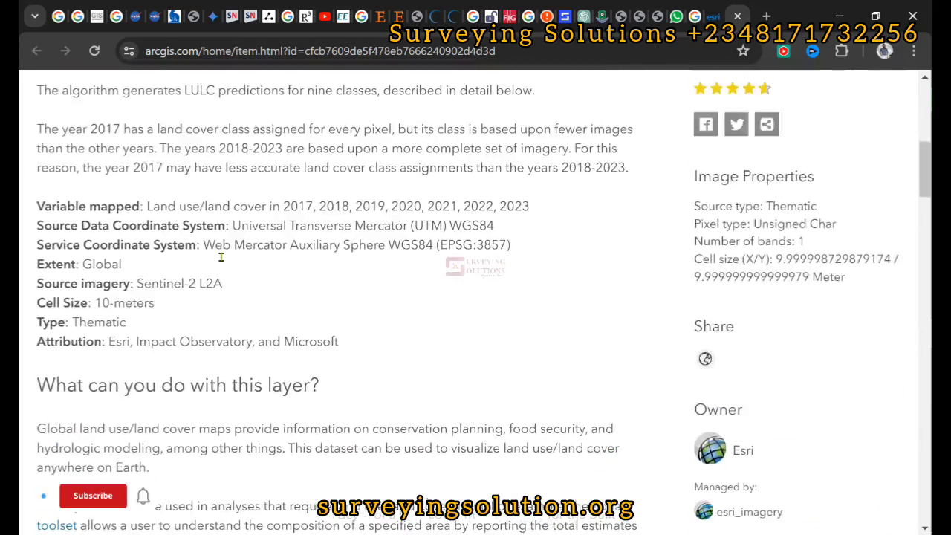
pyautogui.scroll(-2, 221, 257)
pyautogui.scroll(-2, 221, 256)
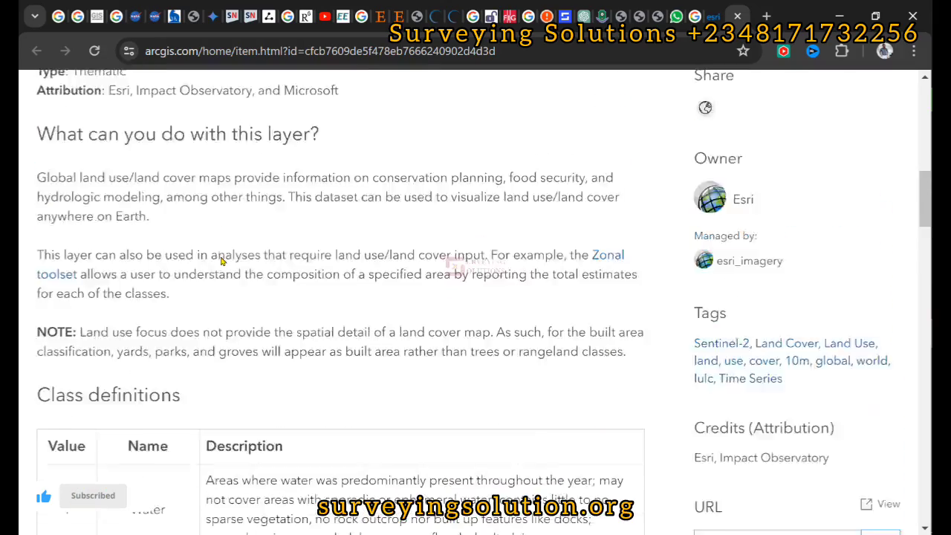
pyautogui.scroll(2, 221, 260)
pyautogui.scroll(-7, 220, 261)
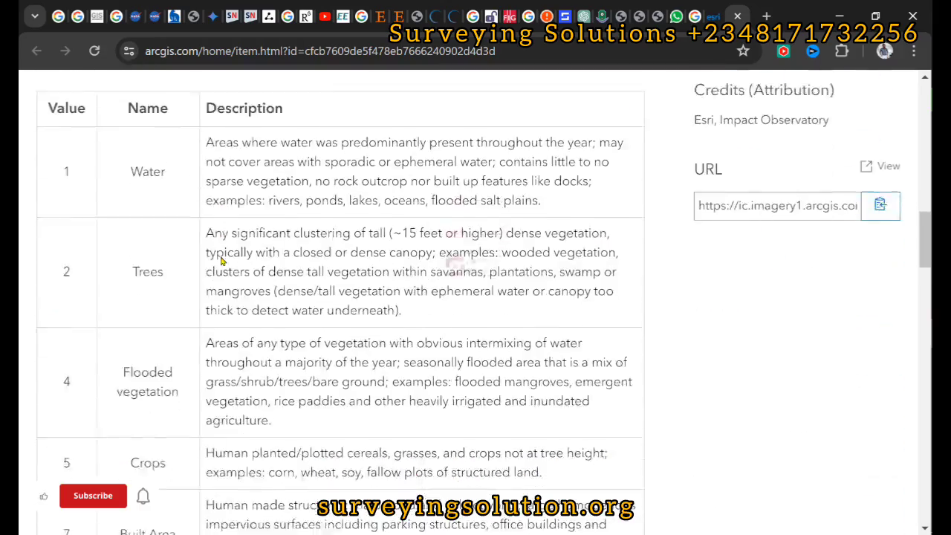
pyautogui.scroll(2, 221, 262)
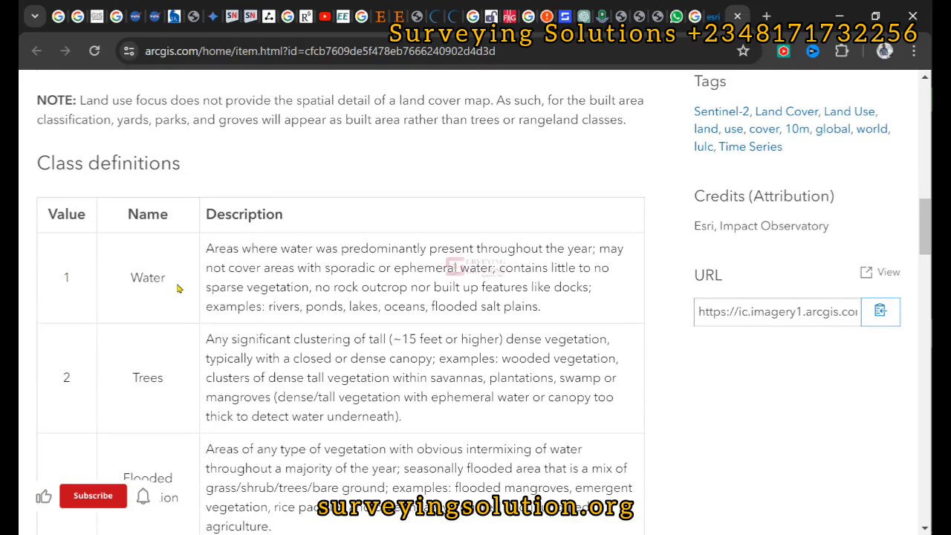
pyautogui.scroll(-2, 94, 368)
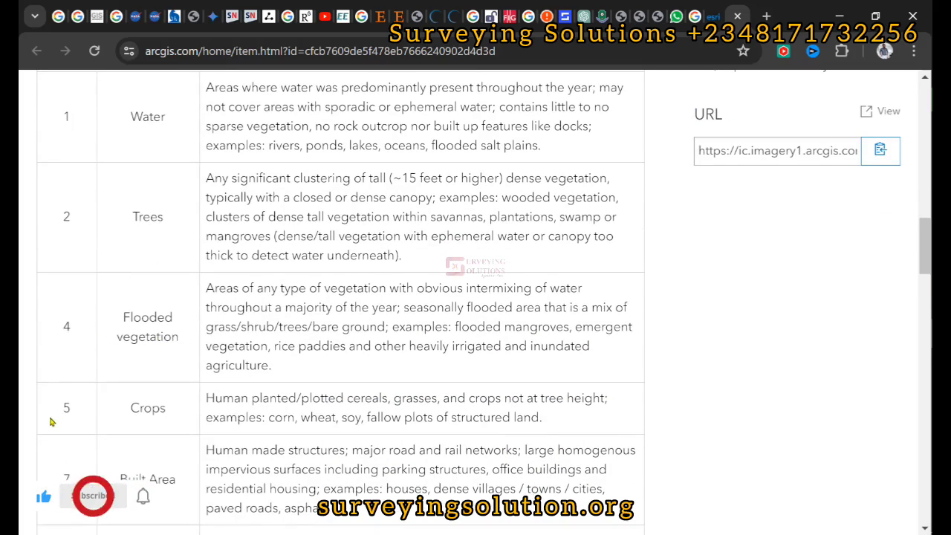
pyautogui.scroll(-4, 148, 387)
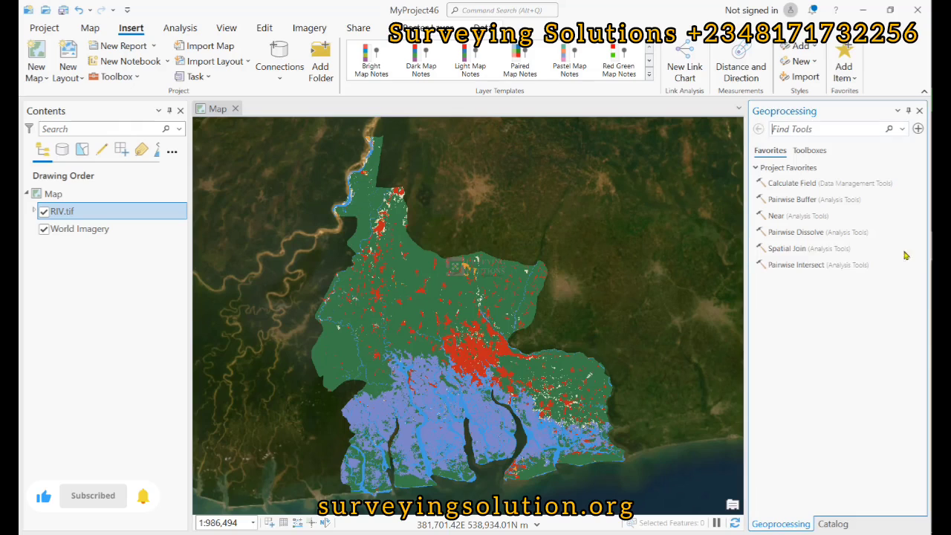
# Expand RIV.tif's legend to show class values 0–22, then switch to the Word notes on polygonizing.
pyautogui.click(33, 212)
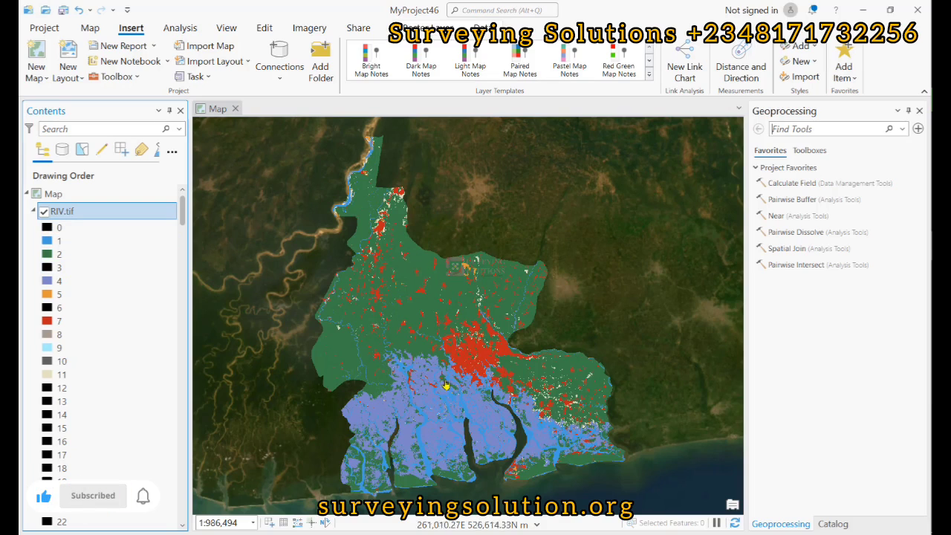
pyautogui.hotkey('alt', 'Tab')
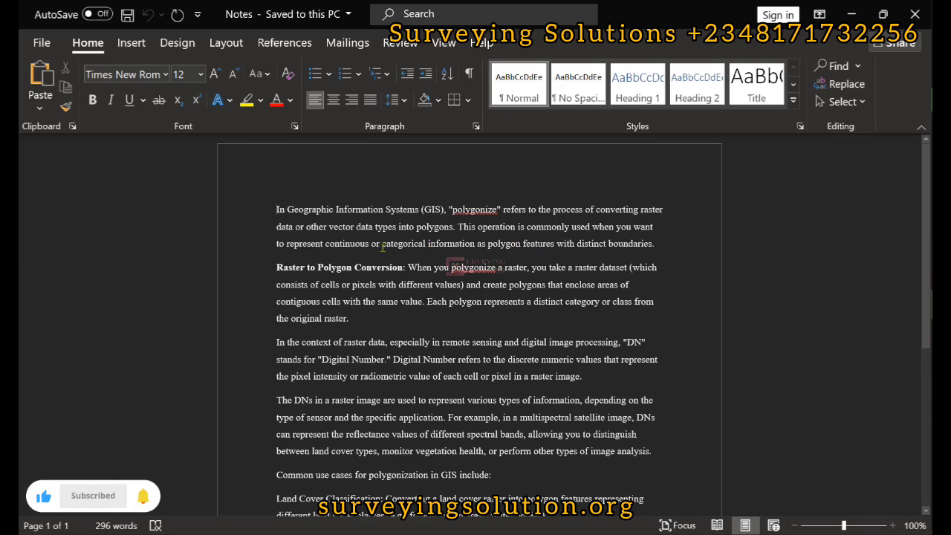
# Highlight 'continuous or categorical information' in the notes and return to the class definitions table.
pyautogui.moveTo(325, 243); pyautogui.dragTo(443, 247)
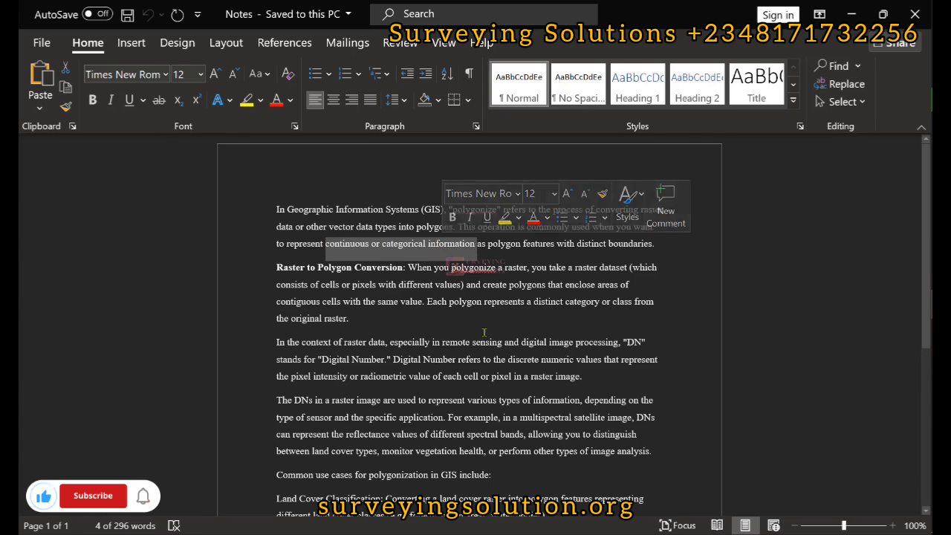
pyautogui.hotkey('alt', 'Tab')
pyautogui.scroll(5, 427, 243)
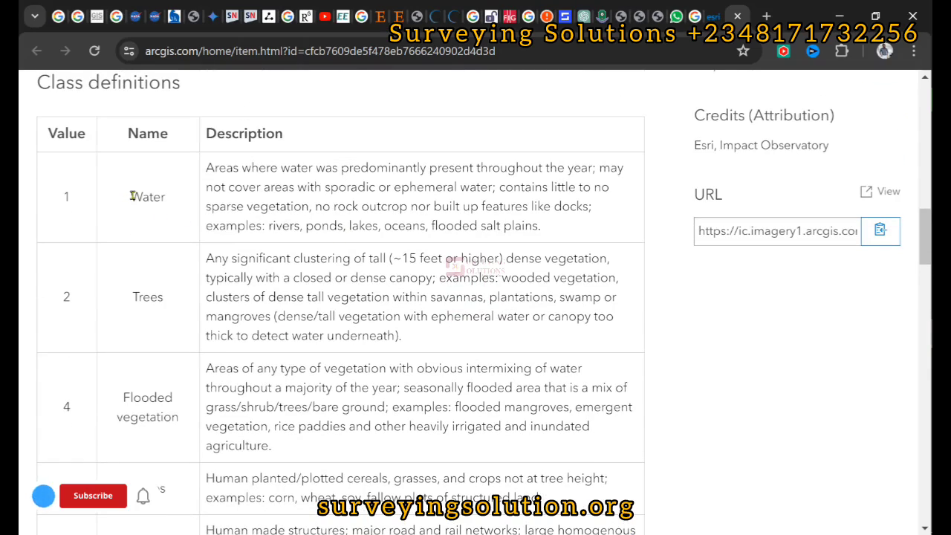
# Scroll the Class definitions table to review Water through Built Area.
pyautogui.scroll(-2, 186, 417)
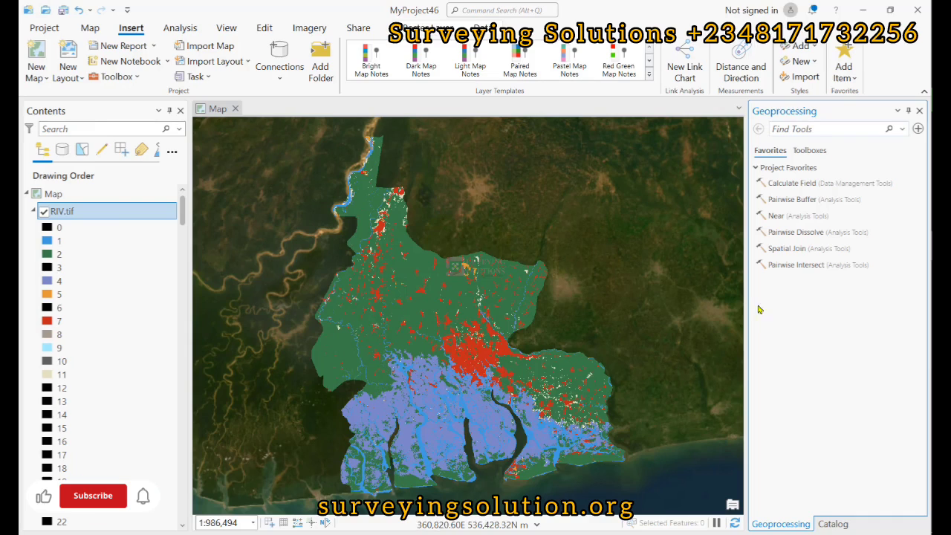
# Find the Raster to Polygon tool and set RIV.tif as its input raster.
pyautogui.click(810, 129)
pyautogui.write('ras')
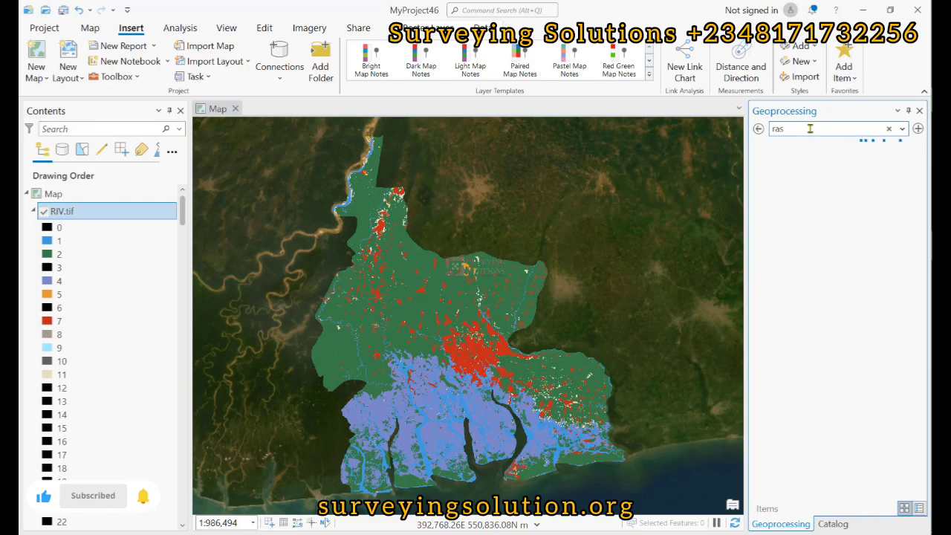
pyautogui.write('ter to po')
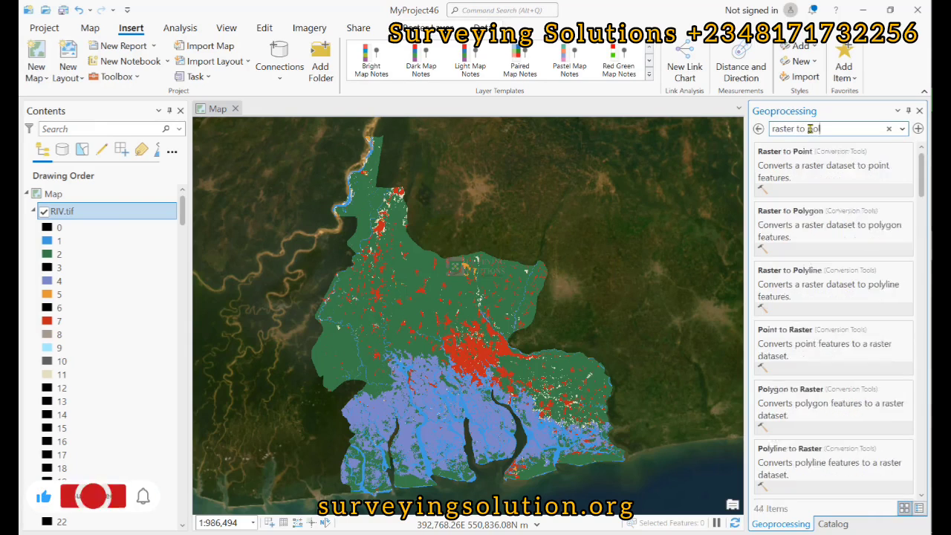
pyautogui.write('lyg')
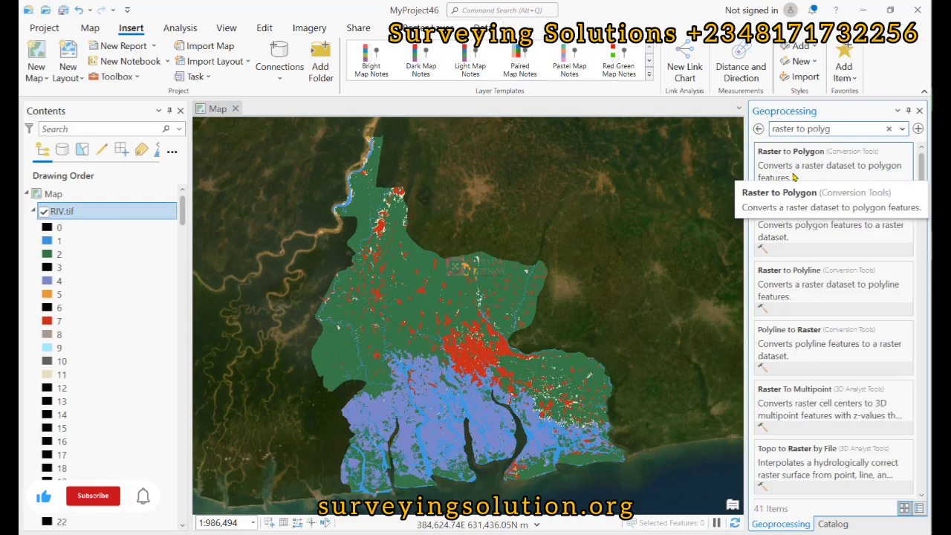
pyautogui.click(793, 176)
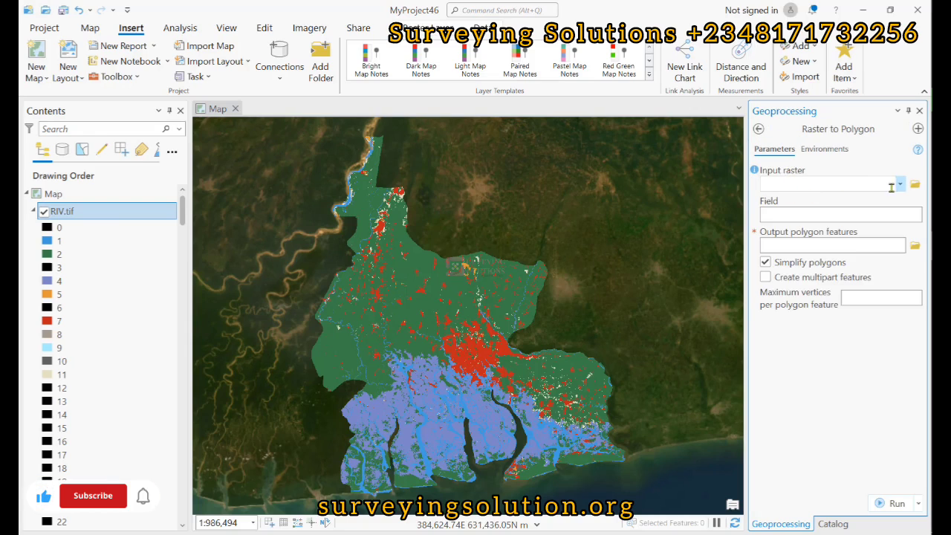
pyautogui.click(899, 184)
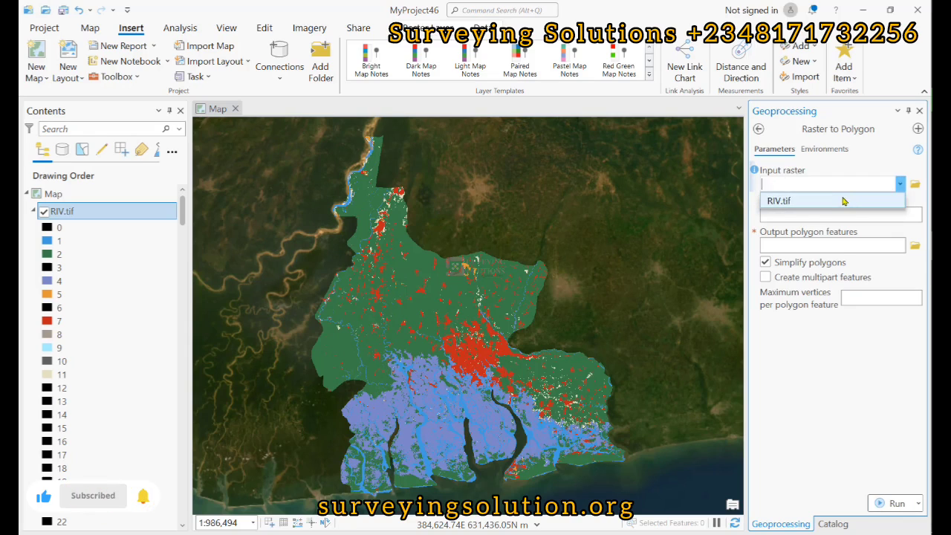
pyautogui.click(844, 201)
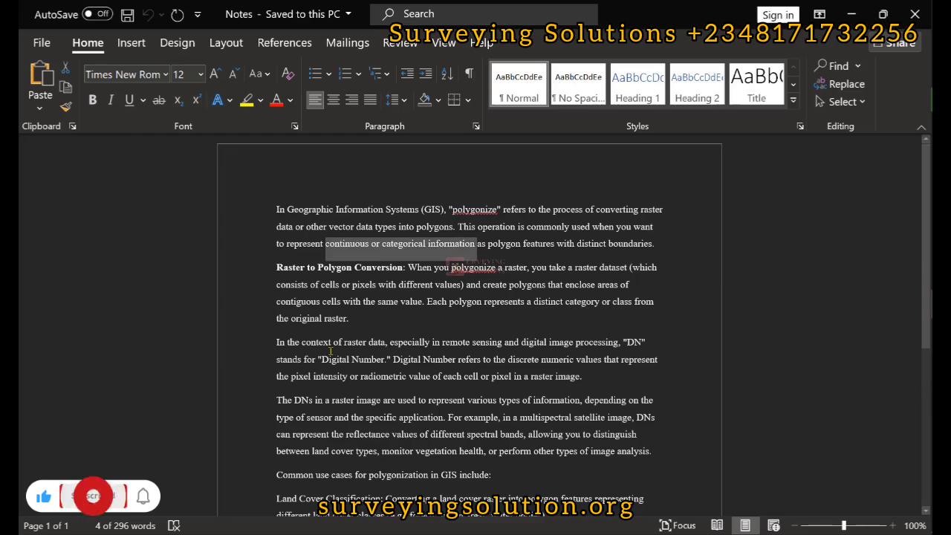
pyautogui.scroll(-2, 331, 351)
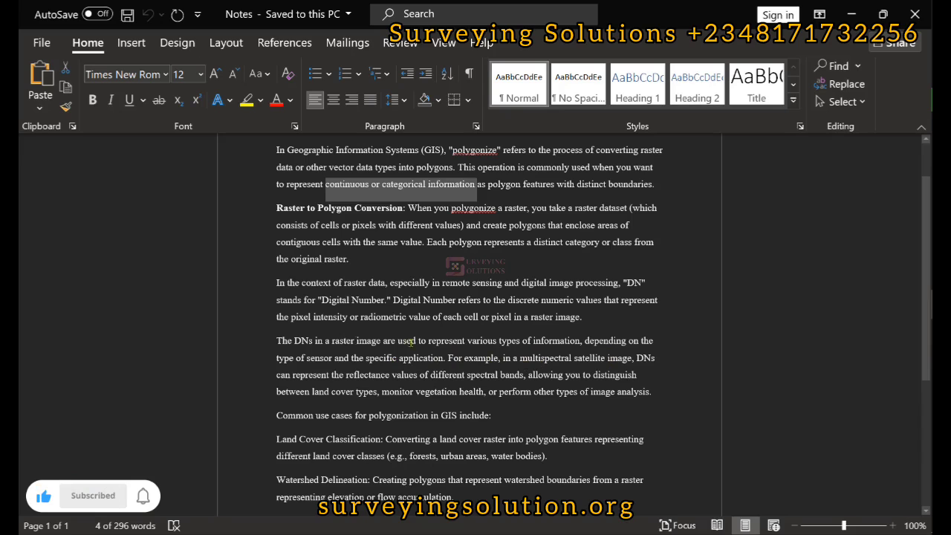
# Scroll through the Word notes on polygonizing and DN (Digital Number) pixel values.
pyautogui.scroll(-1, 330, 369)
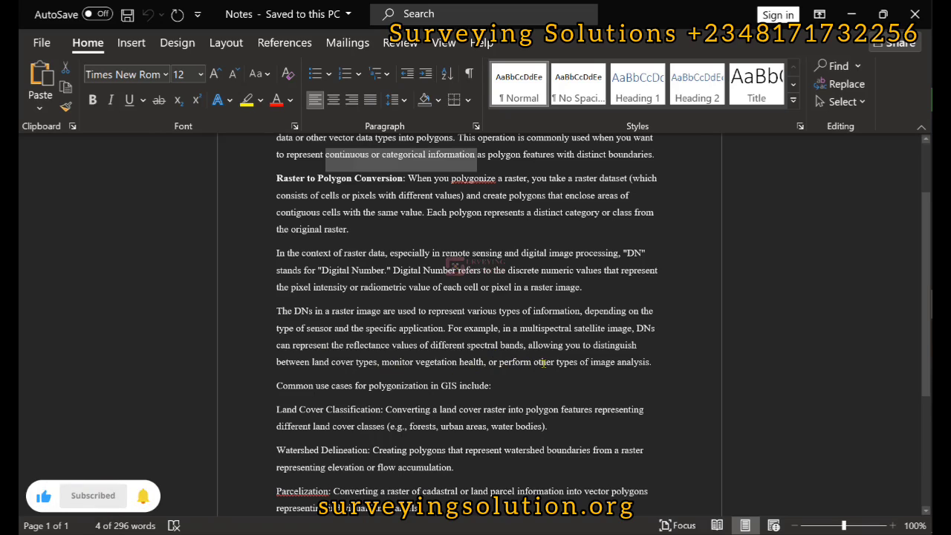
pyautogui.scroll(1, 456, 354)
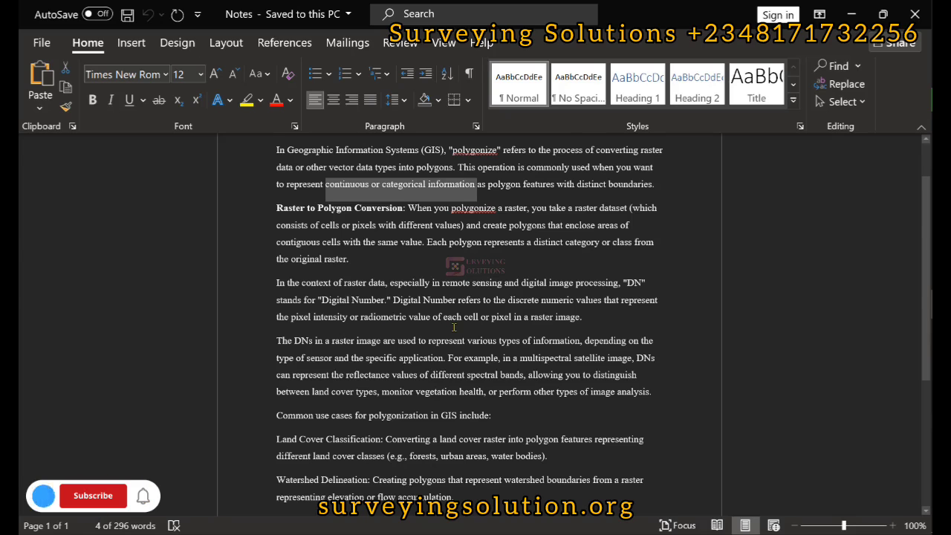
pyautogui.scroll(2, 453, 327)
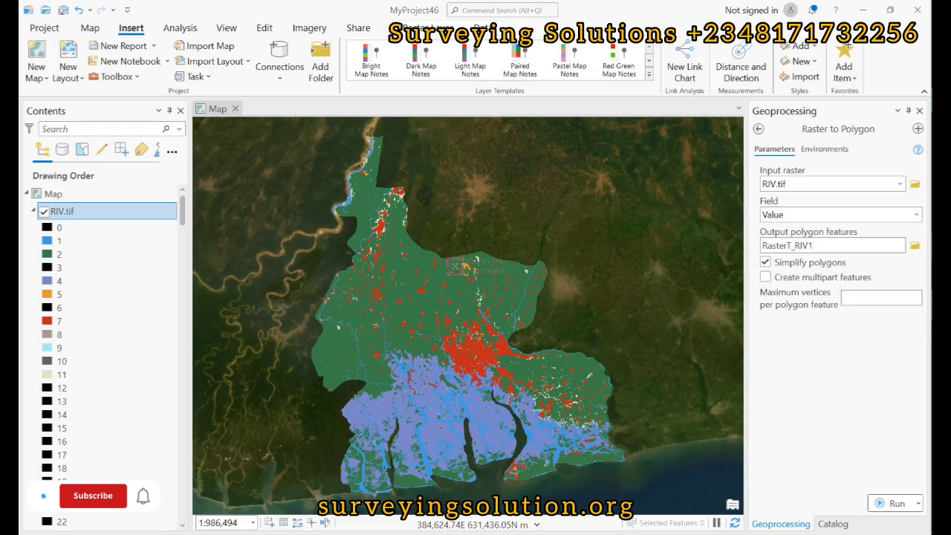
# Keep Value as the conversion field and save the output as RIV.shp in the Vector folder.
pyautogui.click(918, 215)
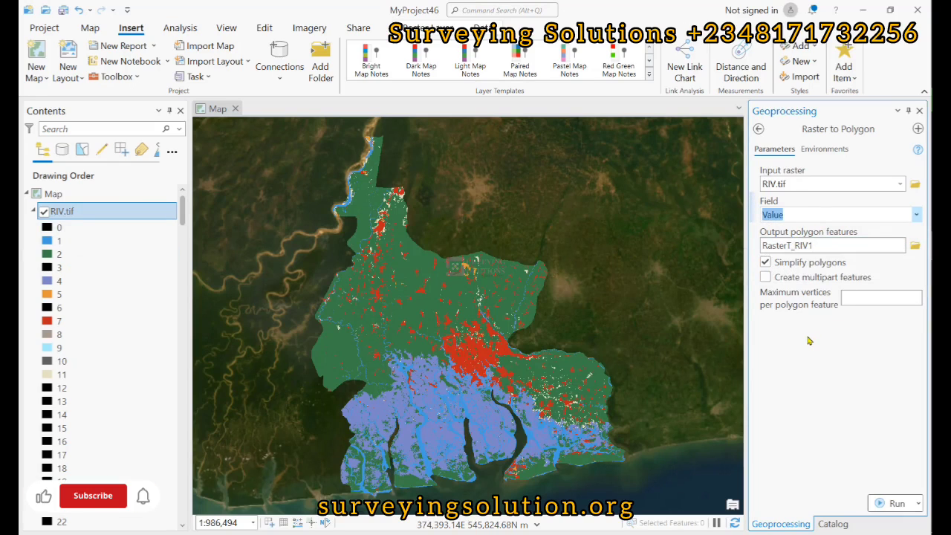
pyautogui.click(914, 247)
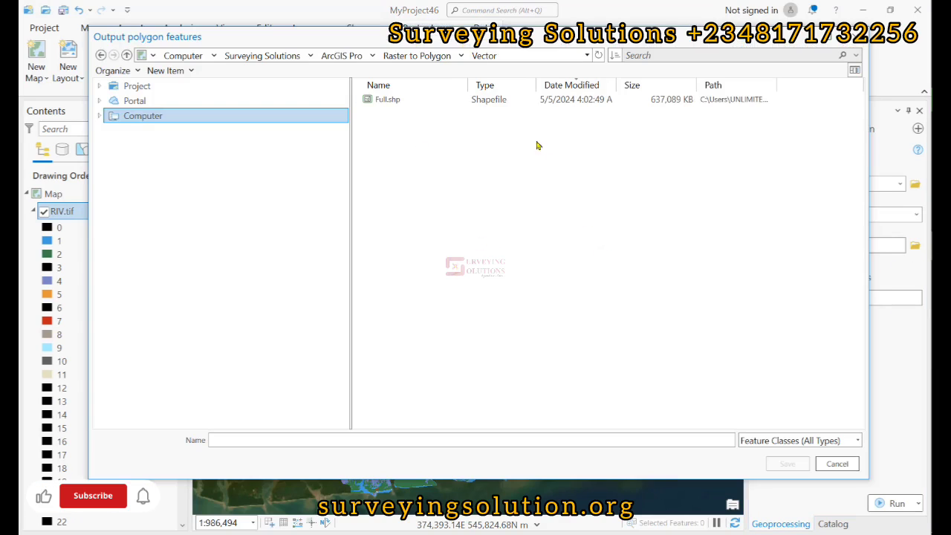
pyautogui.click(282, 439)
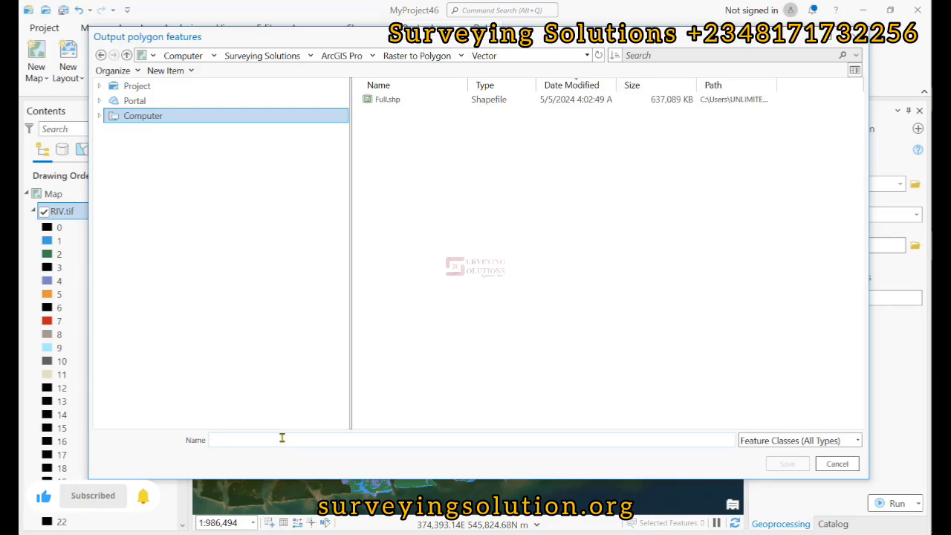
pyautogui.write('14')
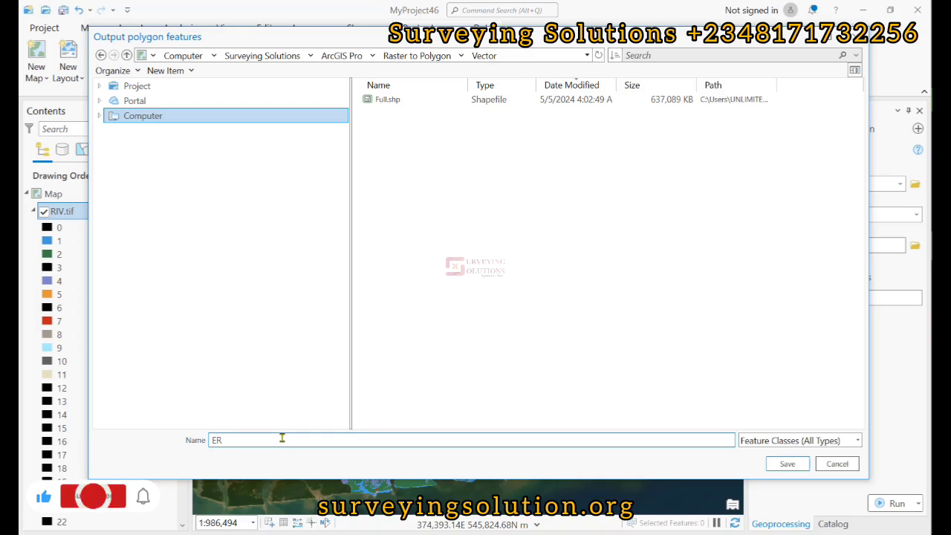
pyautogui.press('BackSpace')
pyautogui.press('BackSpace')
pyautogui.write('R')
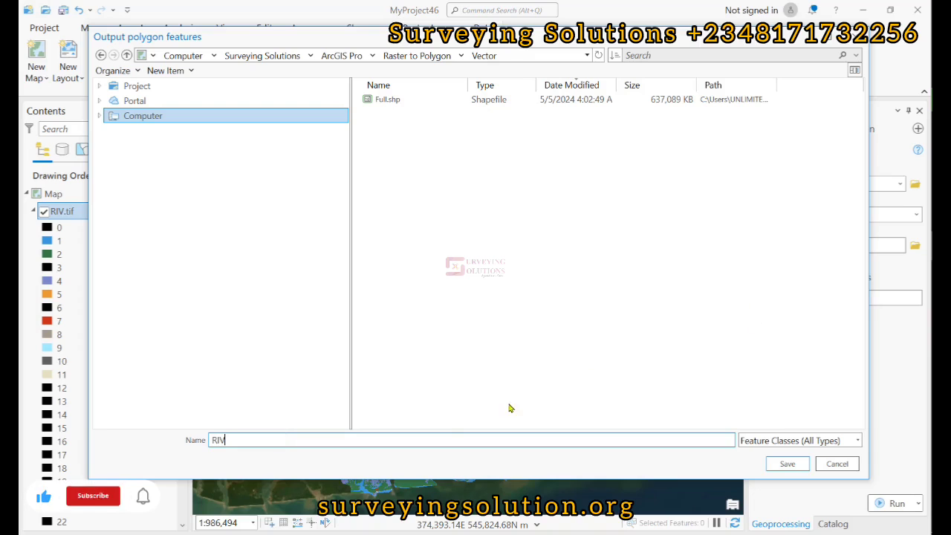
pyautogui.click(792, 465)
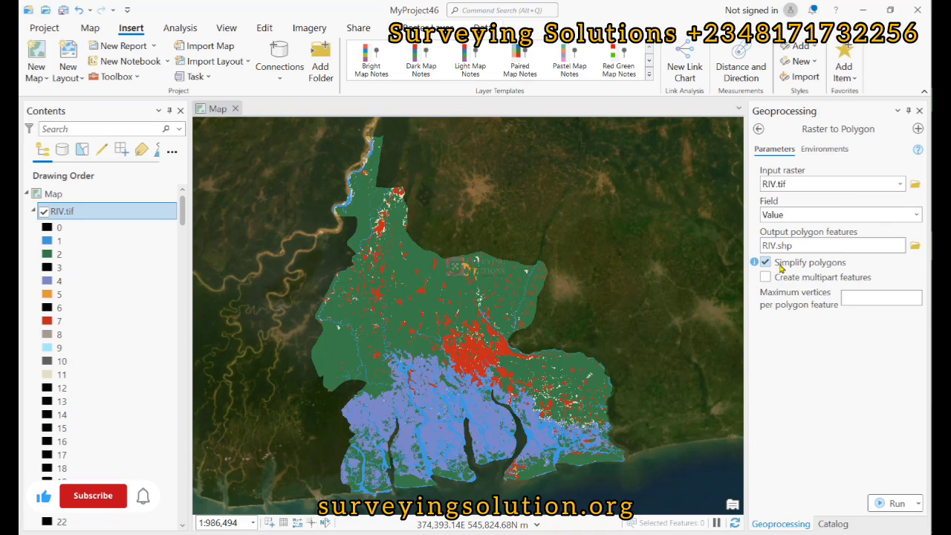
# Run Raster to Polygon to create the RIV layer, dismiss the notices, and collapse RIV.tif's legend.
pyautogui.moveTo(754, 263)
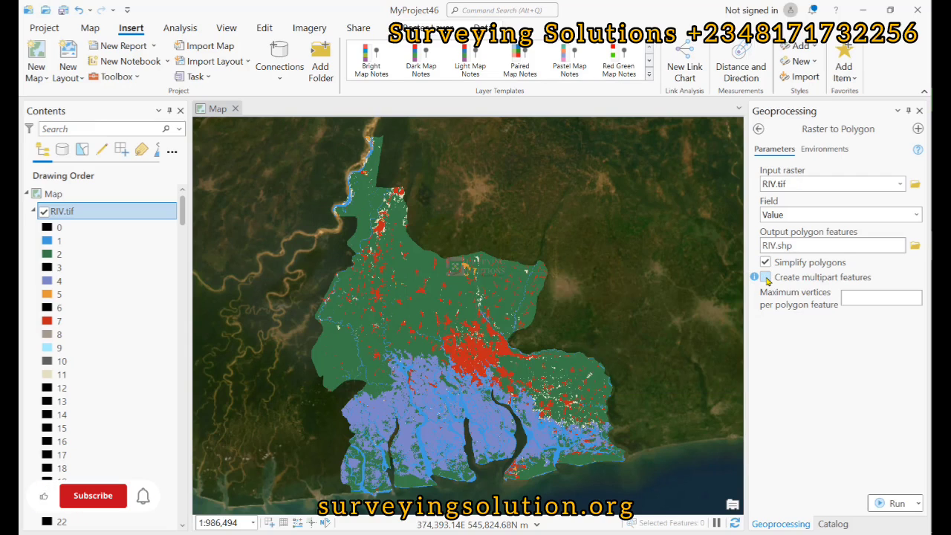
pyautogui.click(895, 504)
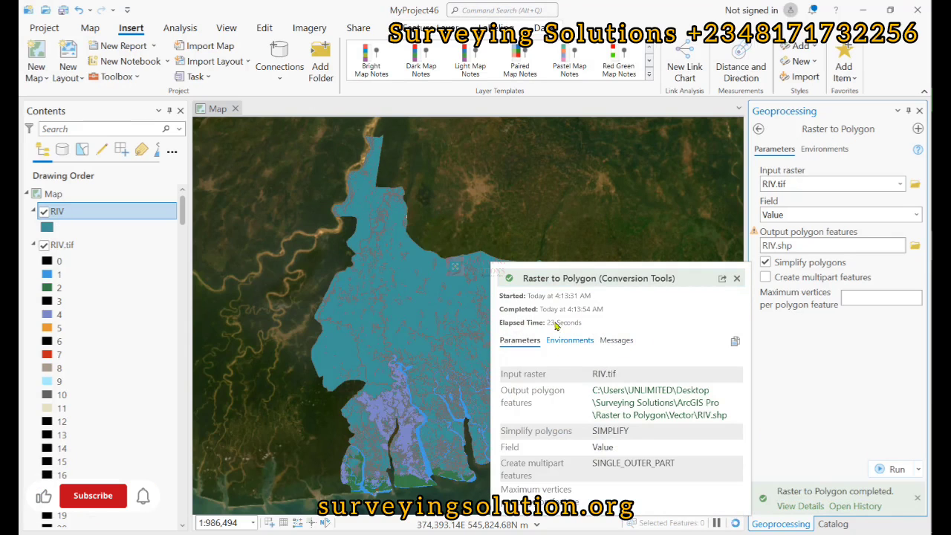
pyautogui.click(736, 280)
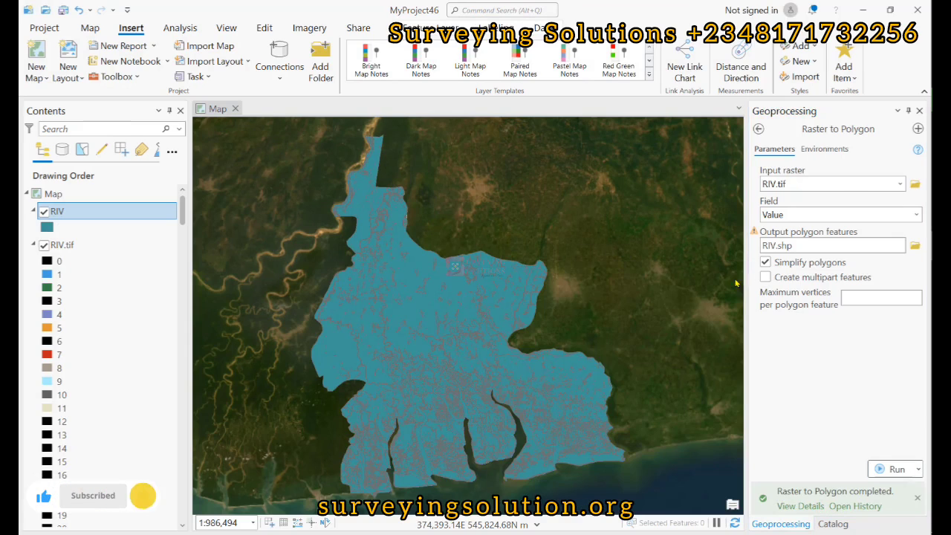
pyautogui.click(918, 499)
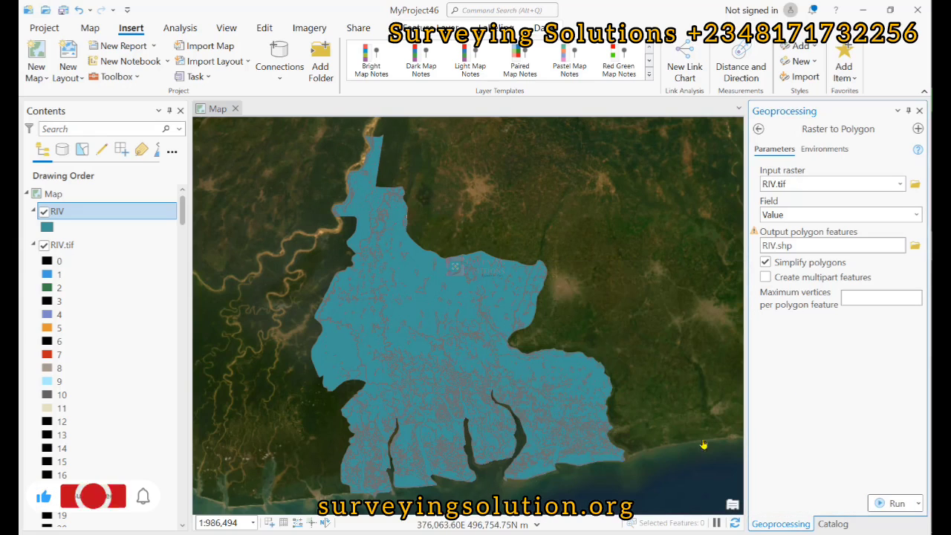
pyautogui.click(33, 245)
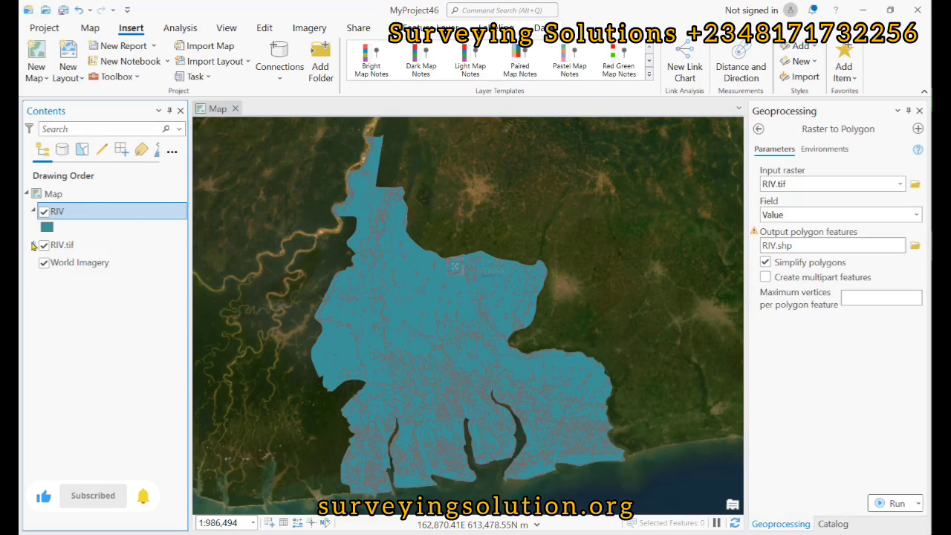
# Open the RIV layer's attribute table, widen the Id column, and scroll through the gridcode values.
pyautogui.rightClick(66, 214)
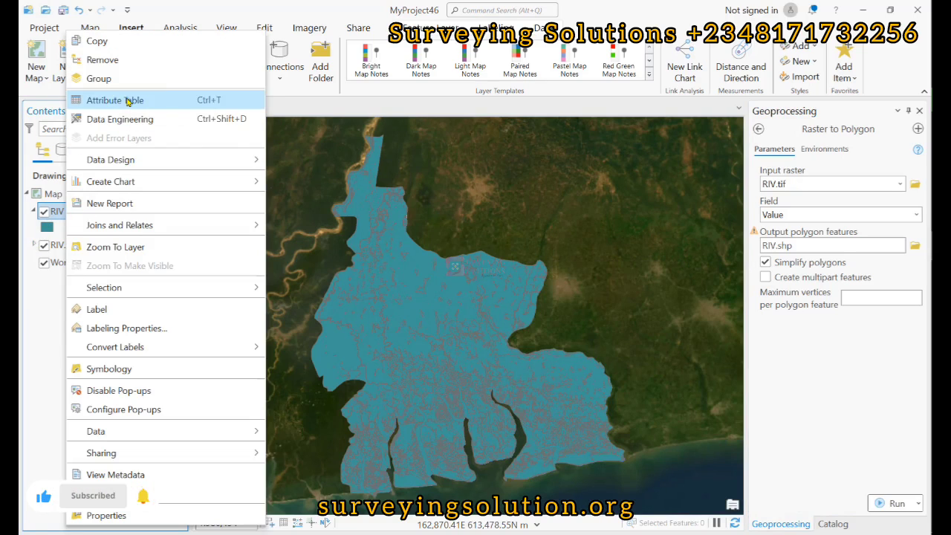
pyautogui.click(133, 99)
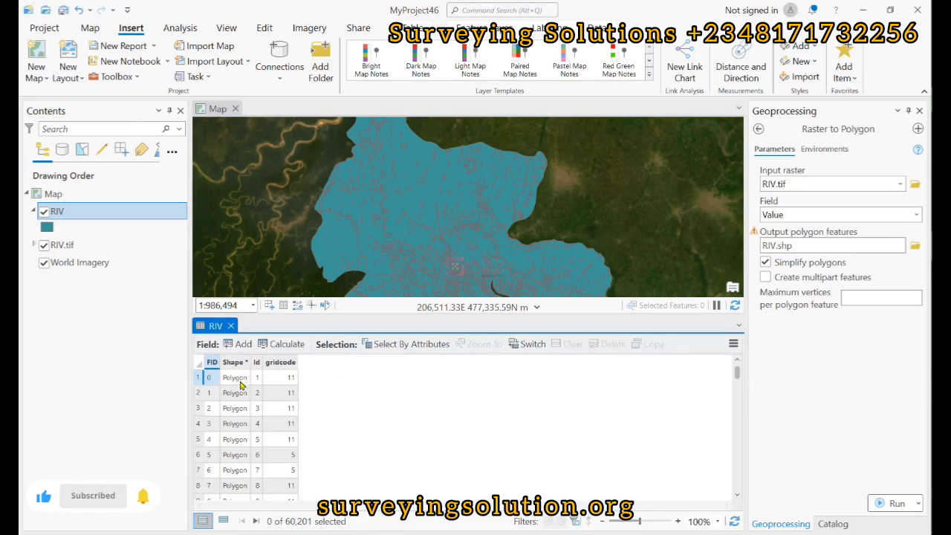
pyautogui.moveTo(263, 362); pyautogui.dragTo(386, 364)
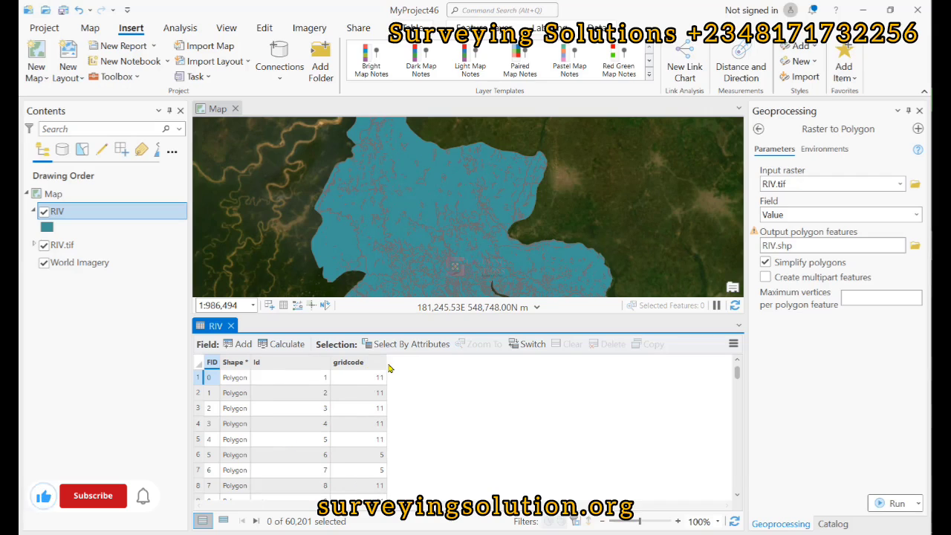
pyautogui.scroll(-10, 366, 386)
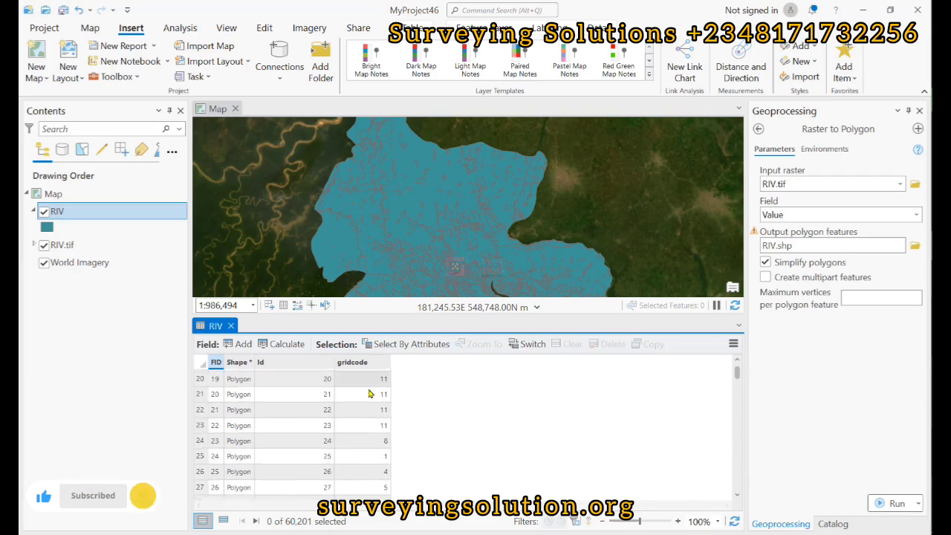
pyautogui.scroll(-8, 369, 393)
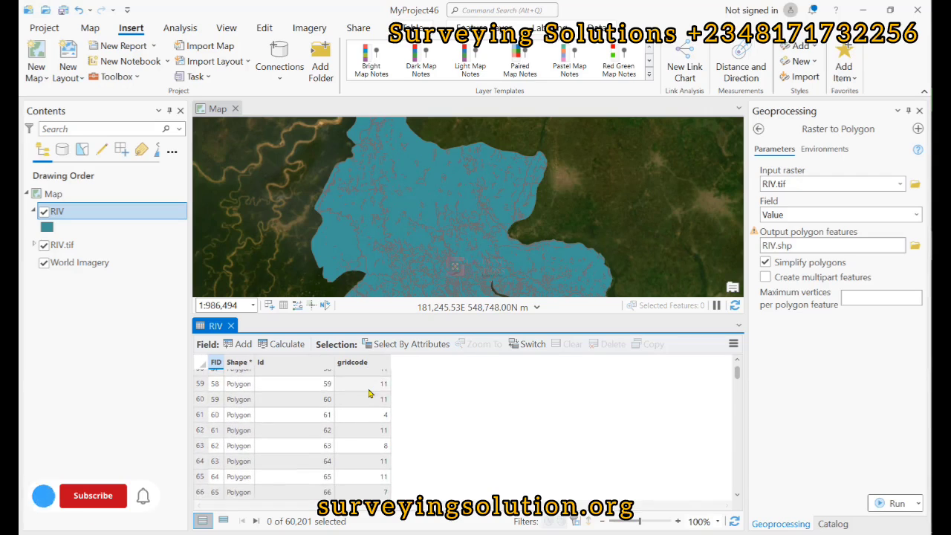
pyautogui.scroll(-3, 369, 393)
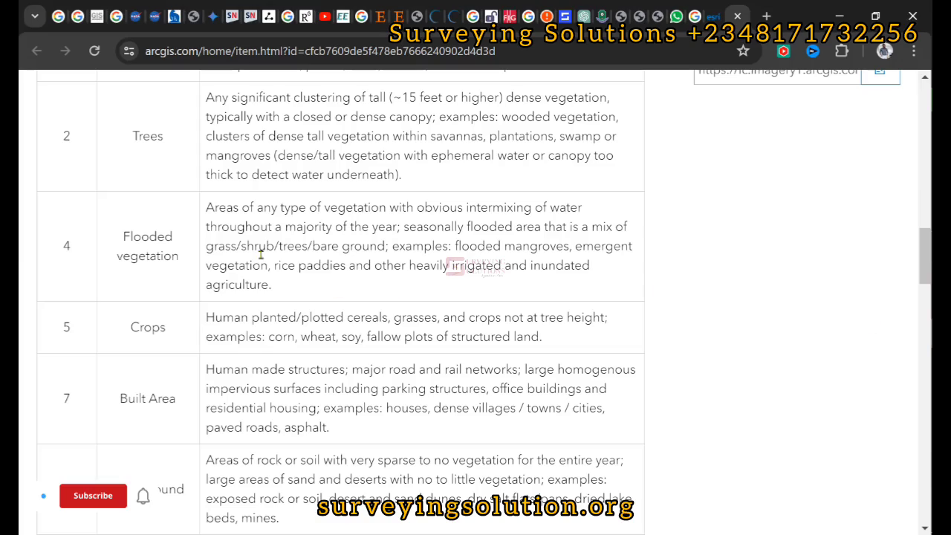
pyautogui.scroll(3, 281, 263)
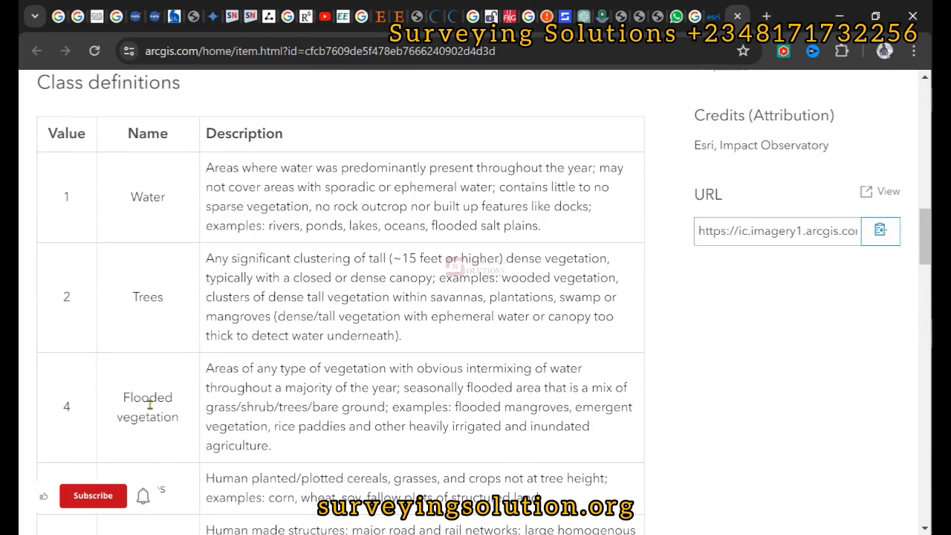
pyautogui.scroll(-3, 188, 414)
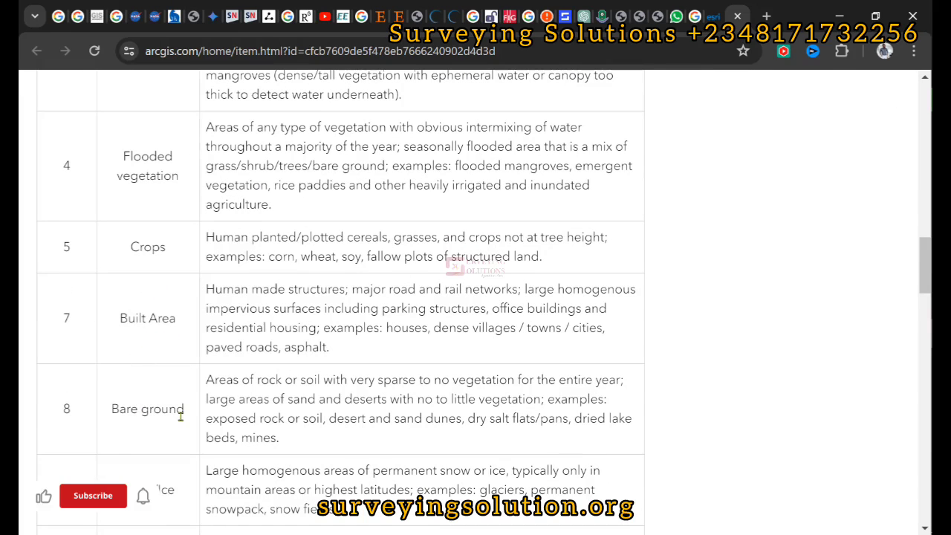
pyautogui.scroll(-2, 180, 416)
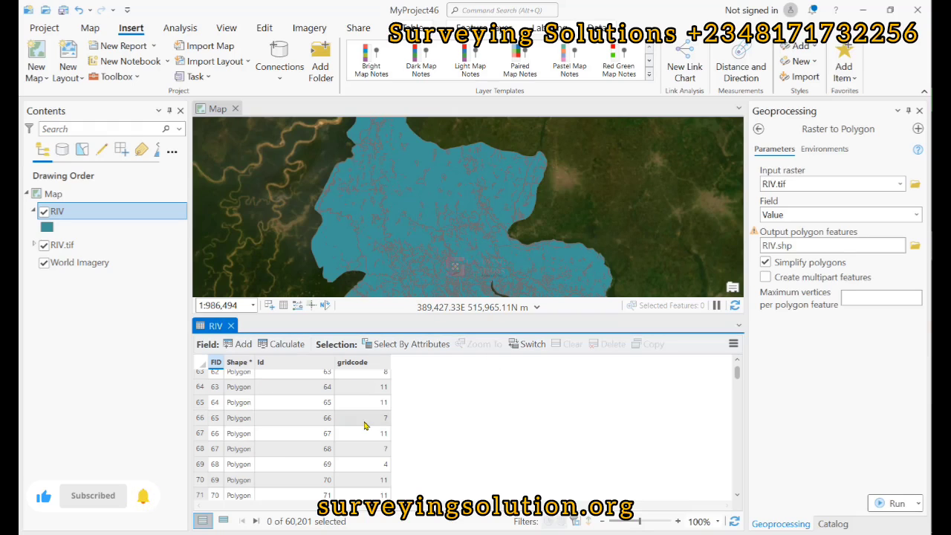
pyautogui.scroll(8, 364, 424)
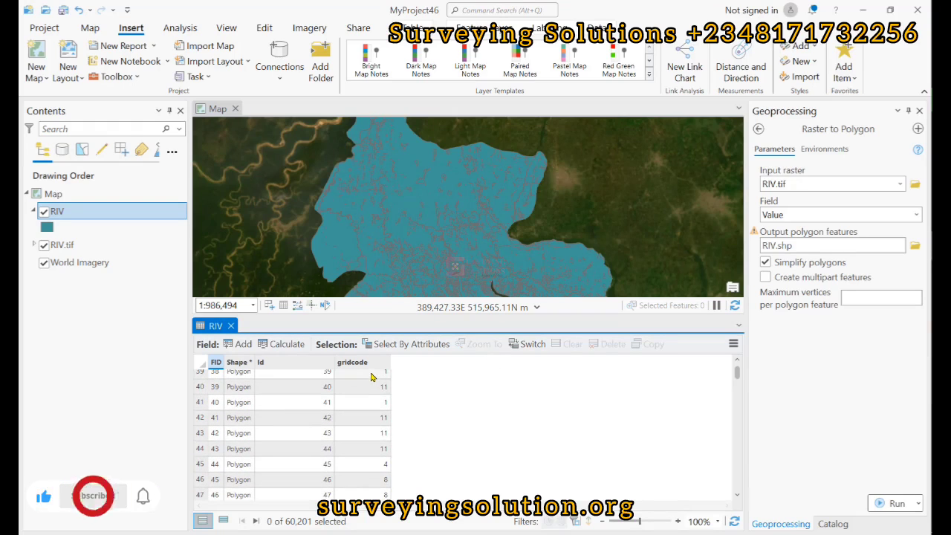
# Check the class definitions page, then select the RIV polygon with FID 3 and gridcode 11.
pyautogui.scroll(6, 379, 394)
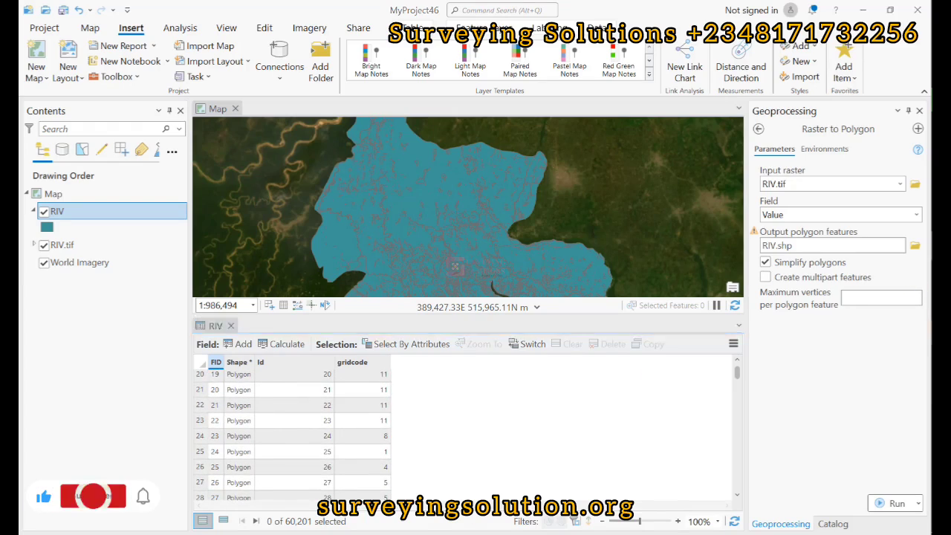
pyautogui.hotkey('alt', 'Tab')
pyautogui.scroll(4, 536, 303)
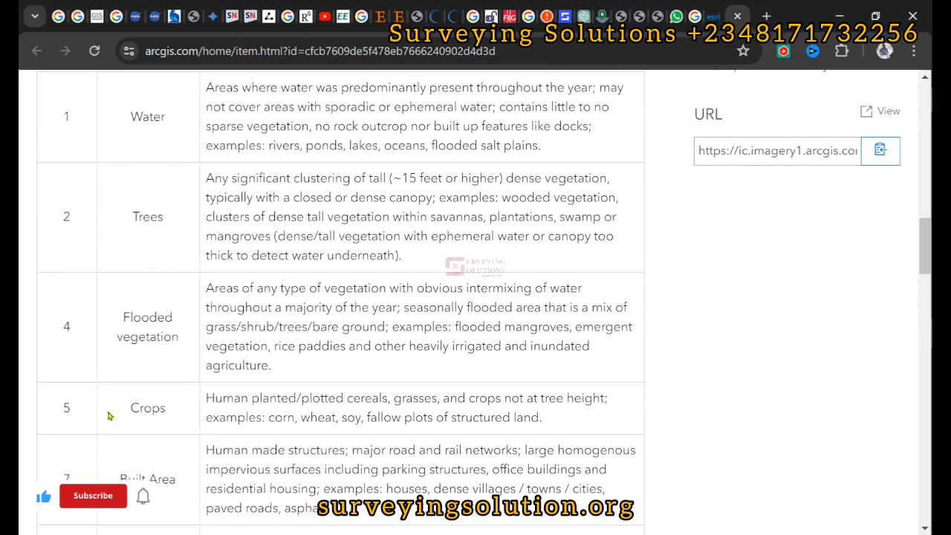
pyautogui.scroll(-7, 106, 400)
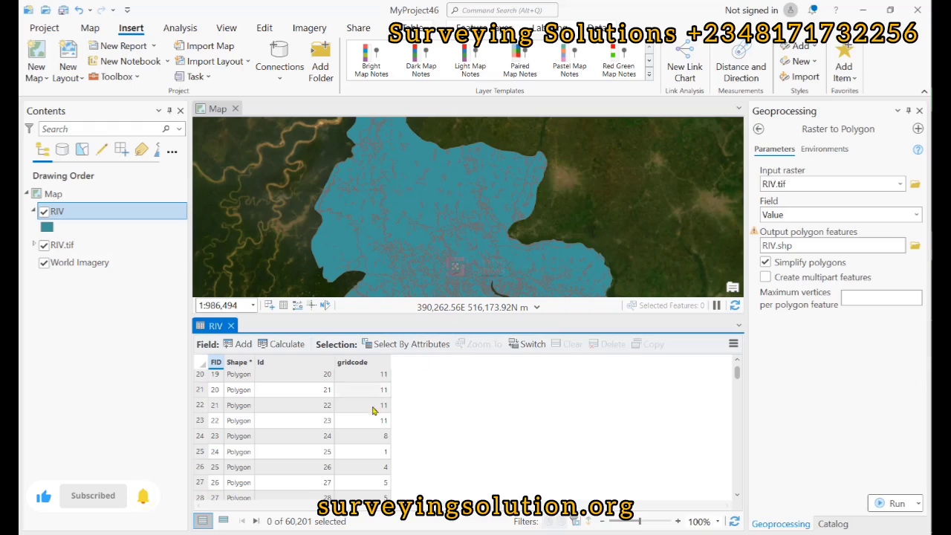
pyautogui.scroll(6, 357, 415)
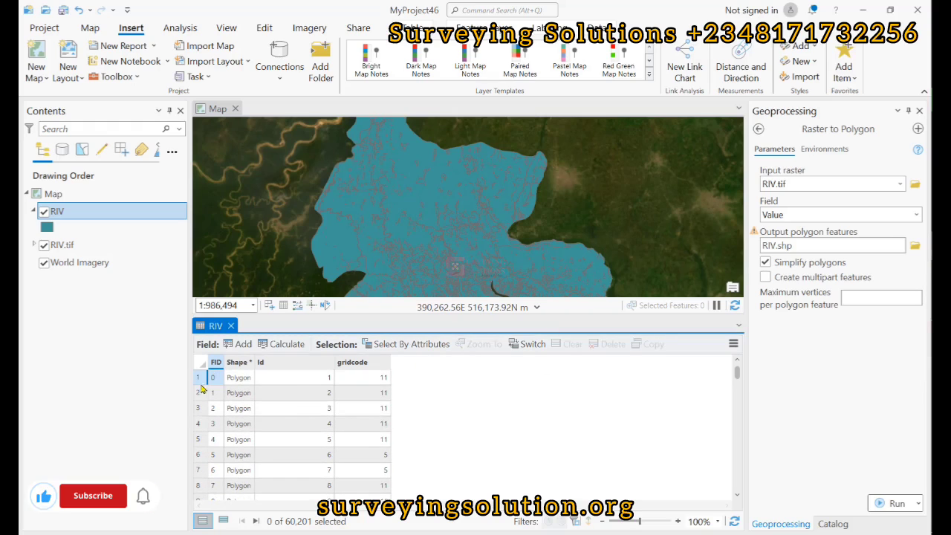
pyautogui.click(198, 426)
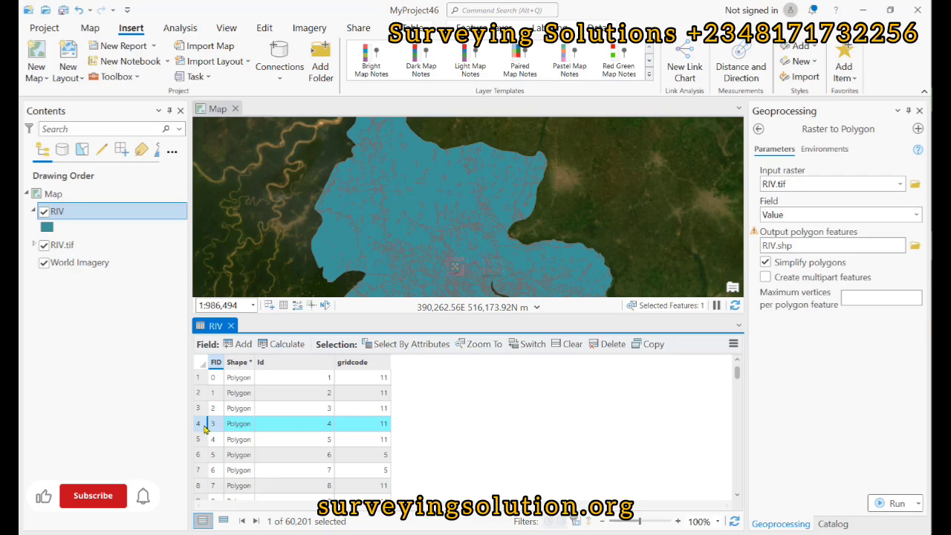
# Zoom to the selected RIV polygon, then close in on the riverbank to about 1:7,621.
pyautogui.click(481, 342)
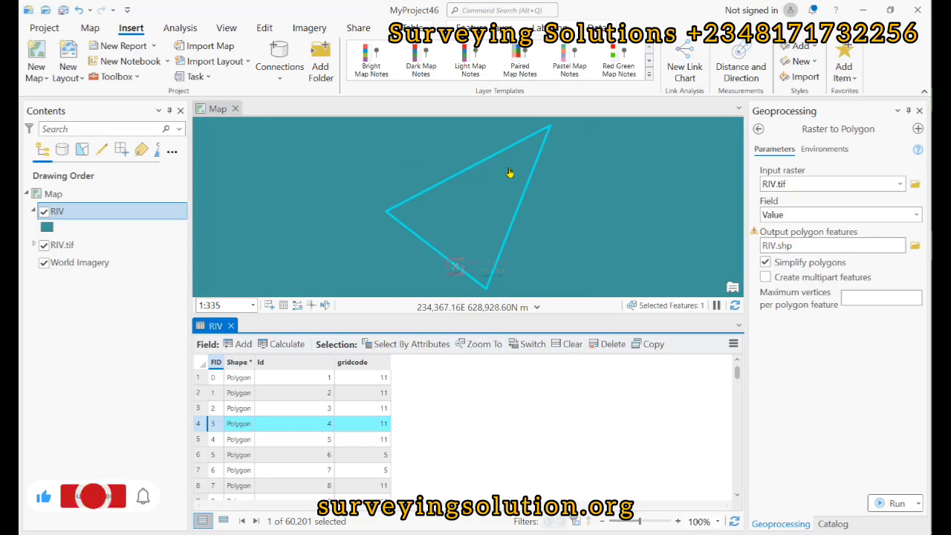
pyautogui.scroll(-1, 503, 172)
pyautogui.scroll(-7, 503, 173)
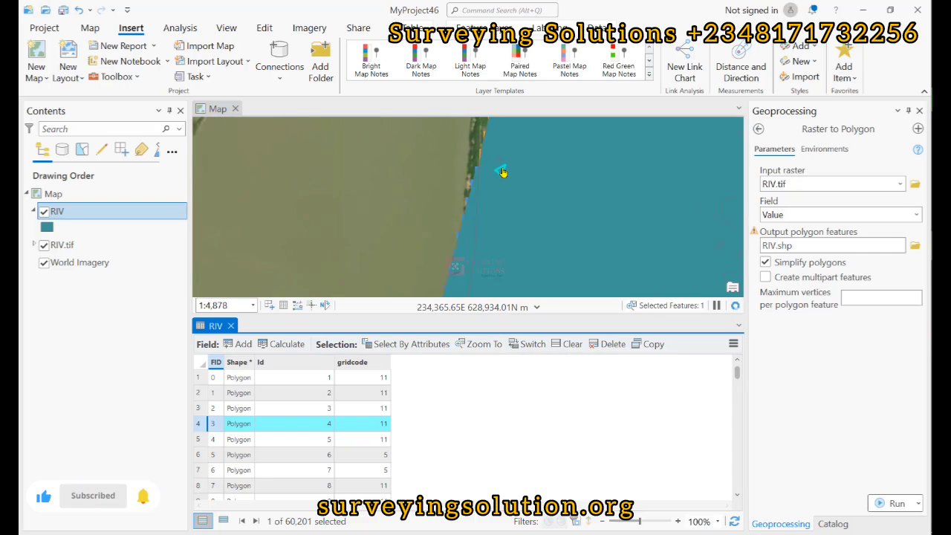
pyautogui.scroll(-2, 502, 173)
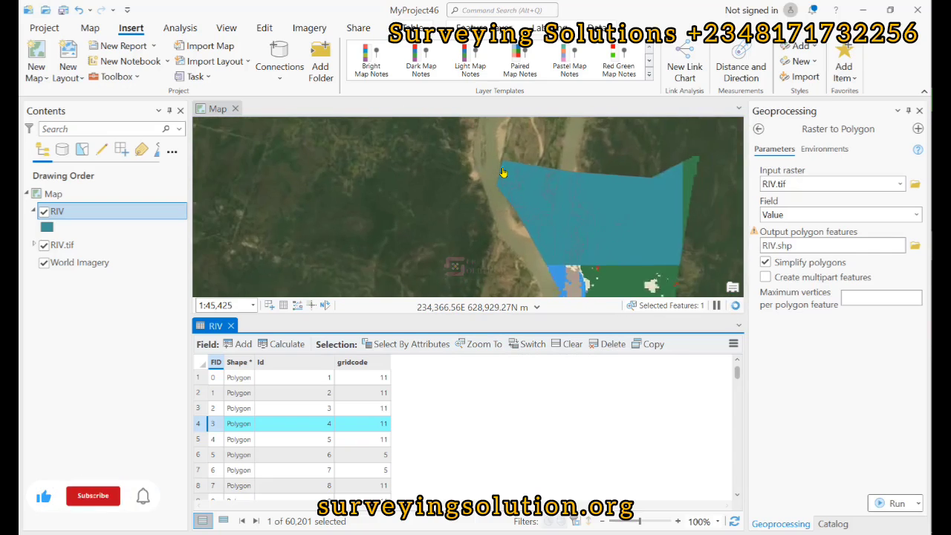
pyautogui.scroll(-1, 503, 172)
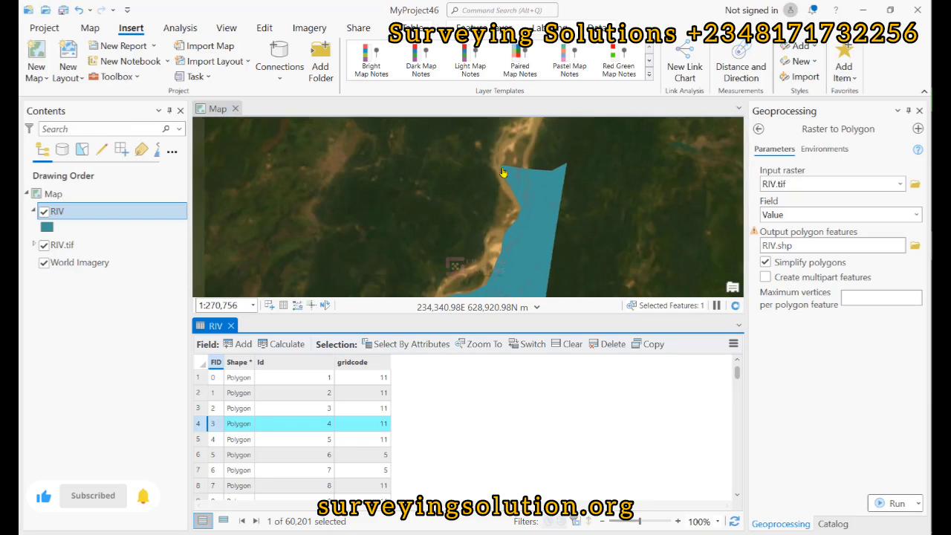
pyautogui.scroll(4, 502, 172)
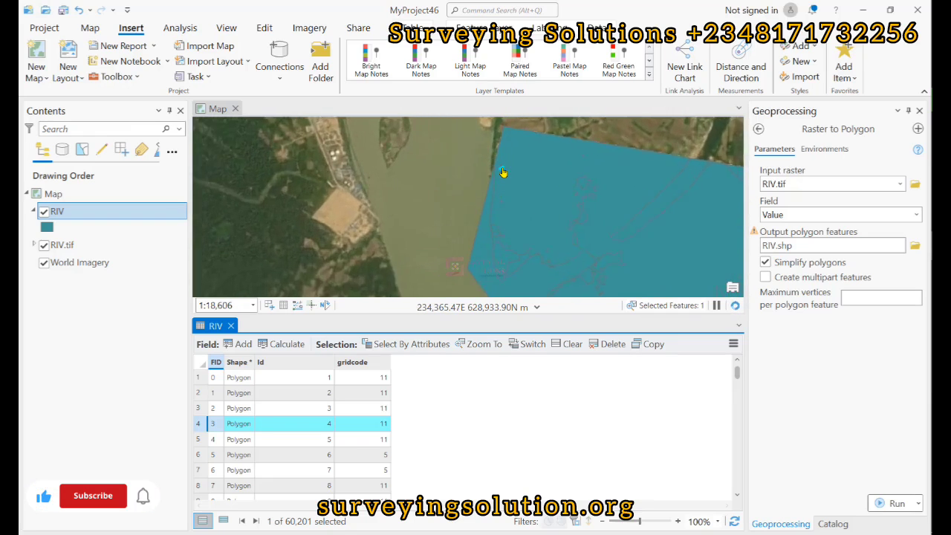
pyautogui.scroll(1, 503, 173)
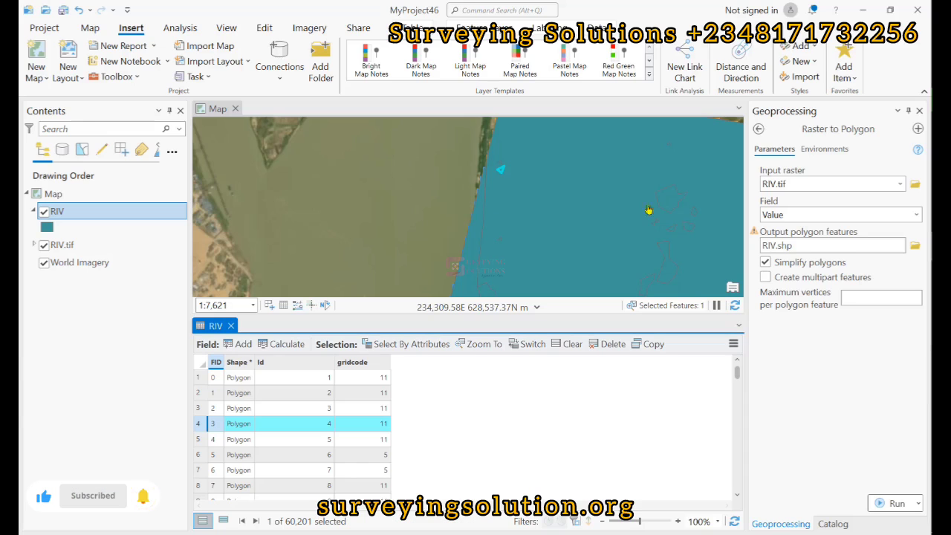
# Hide RIV and RIV.tif, zoom to 1:1,998 over the imagery, then show both layers again.
pyautogui.click(45, 213)
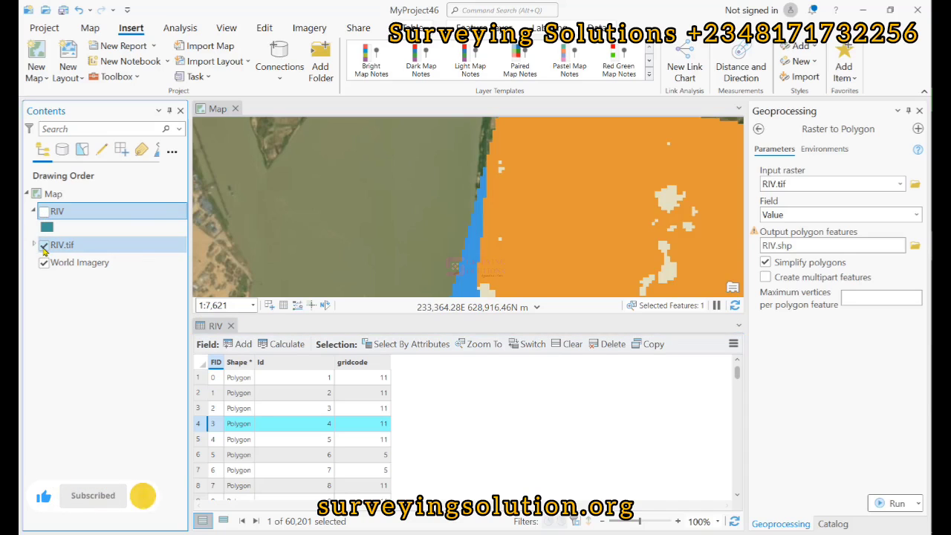
pyautogui.click(44, 245)
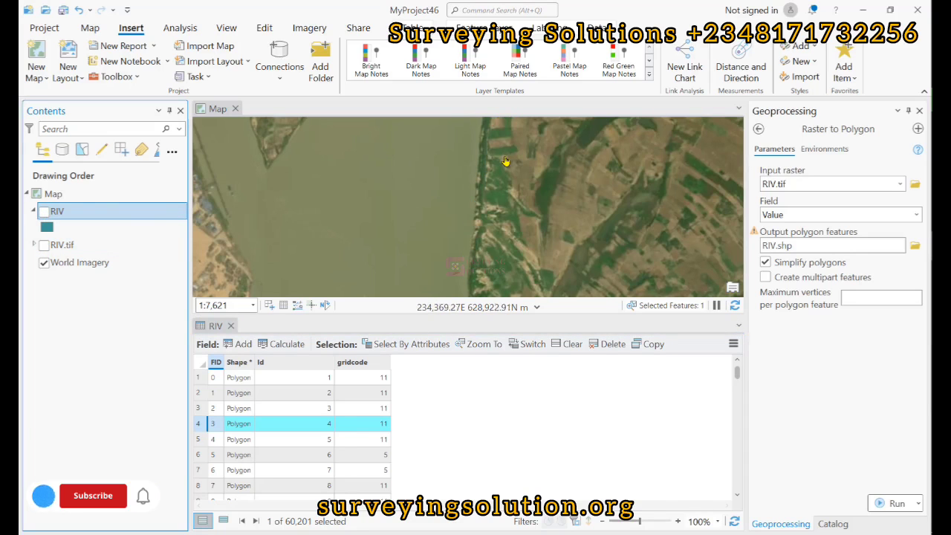
pyautogui.scroll(3, 505, 161)
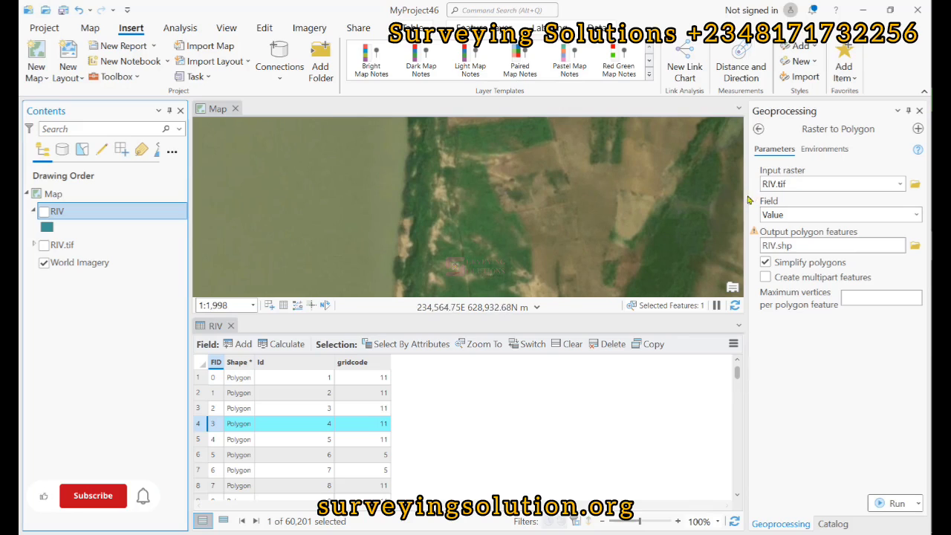
pyautogui.click(44, 212)
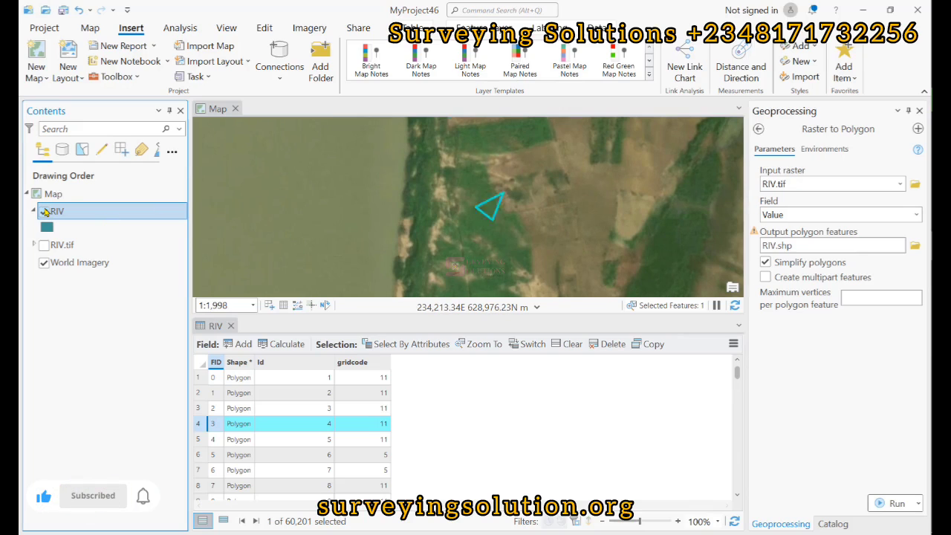
pyautogui.click(43, 245)
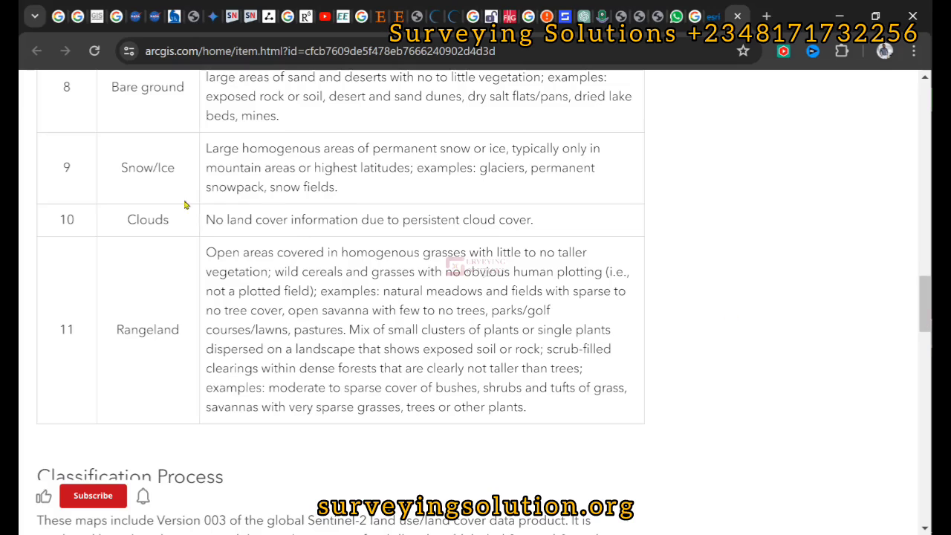
pyautogui.scroll(7, 274, 204)
pyautogui.scroll(1, 278, 204)
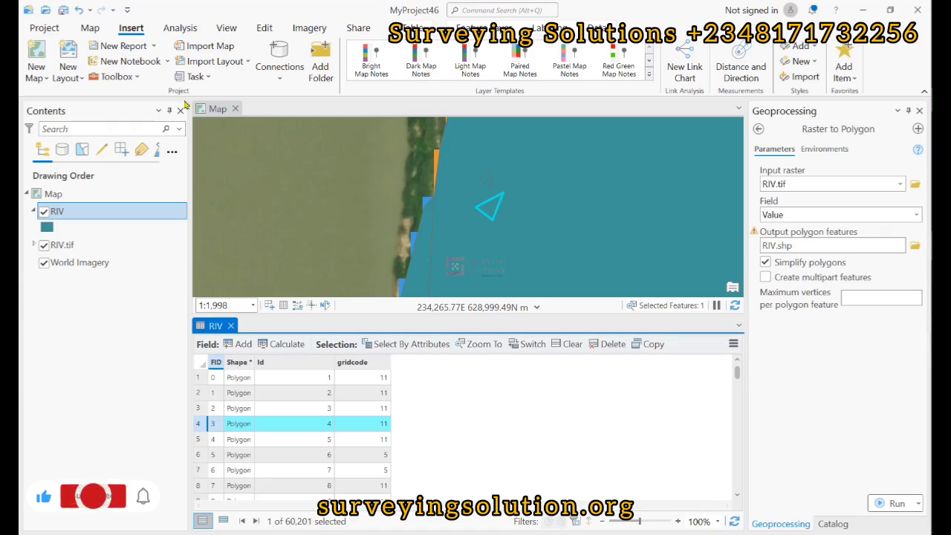
# Clear the selection, then select the FID 12, FID 24 and FID 38 rows in the attribute table.
pyautogui.scroll(-5, 354, 416)
pyautogui.scroll(-1, 354, 418)
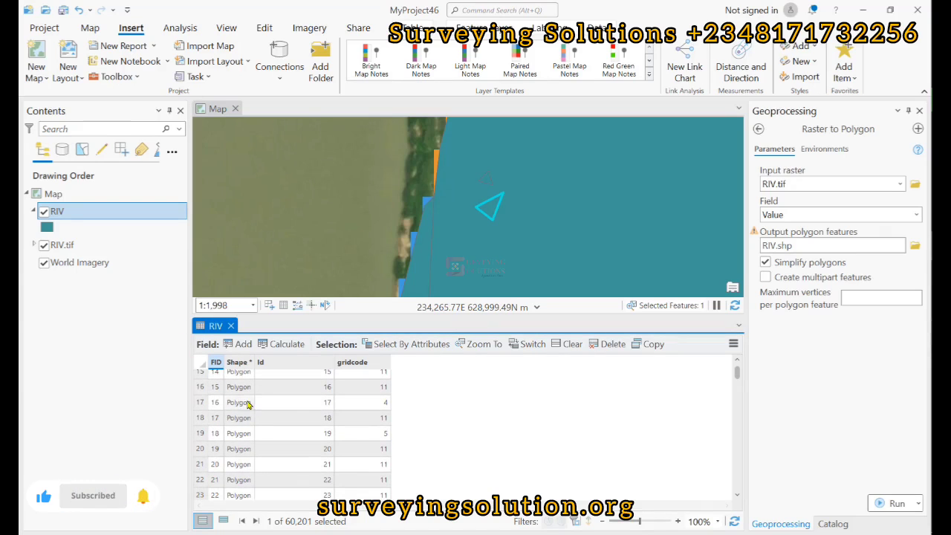
pyautogui.click(569, 344)
pyautogui.scroll(3, 269, 416)
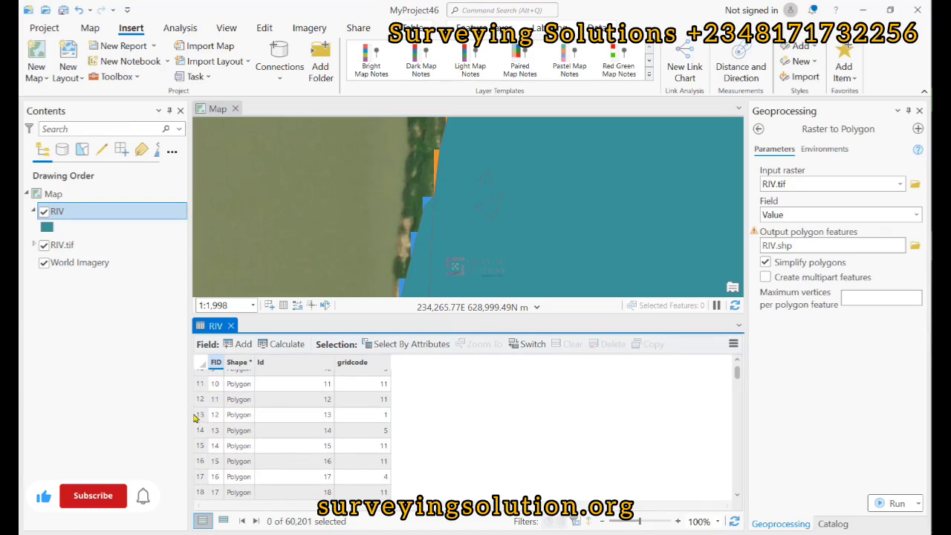
pyautogui.click(201, 416)
pyautogui.scroll(-4, 210, 430)
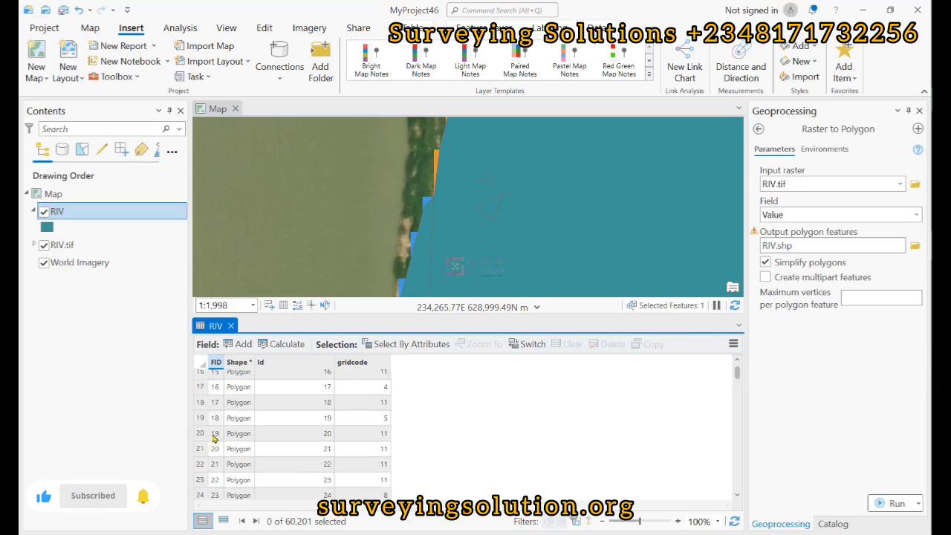
pyautogui.keyDown('ctrl'); pyautogui.click(259, 446); pyautogui.keyUp('ctrl')
pyautogui.scroll(-5, 259, 447)
pyautogui.keyDown('ctrl'); pyautogui.click(205, 446); pyautogui.keyUp('ctrl')
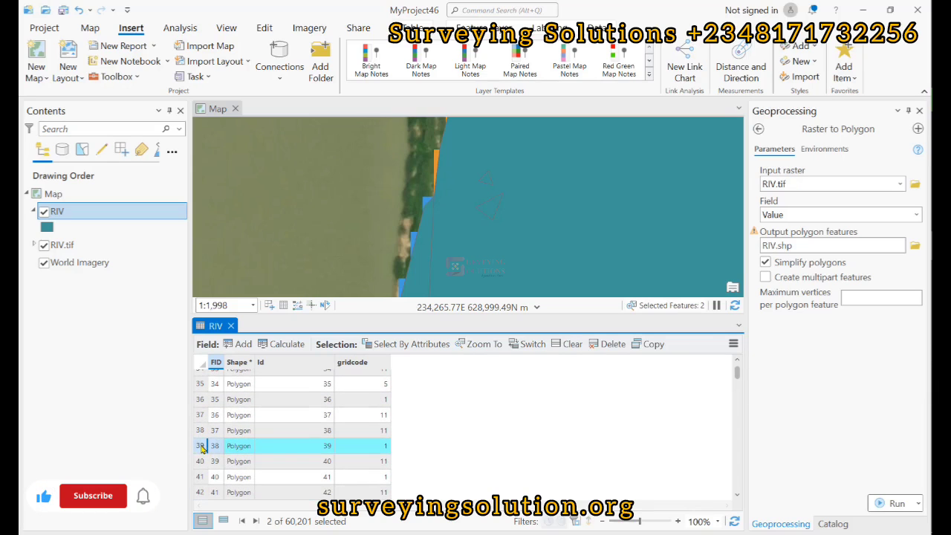
# Zoom to the three selected polygons and toggle RIV and RIV.tif off and on to compare.
pyautogui.click(479, 344)
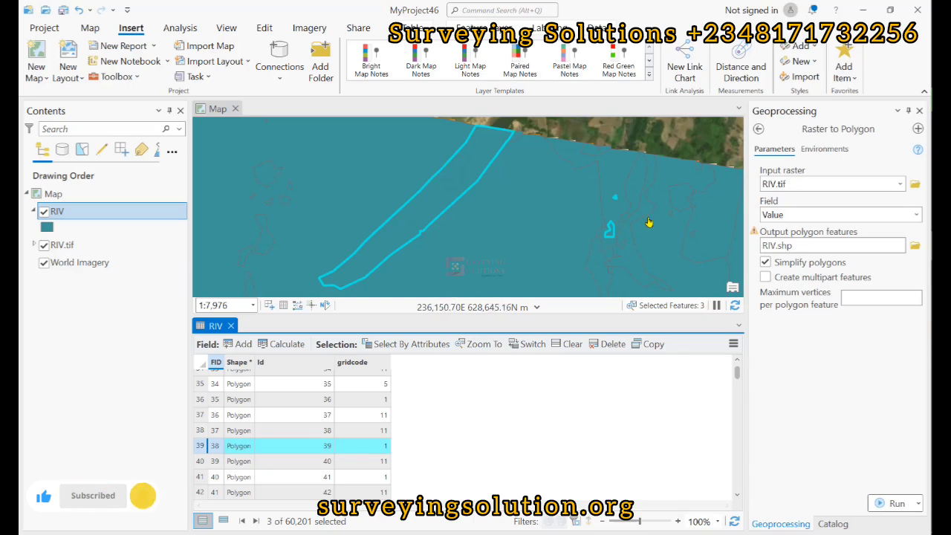
pyautogui.click(45, 213)
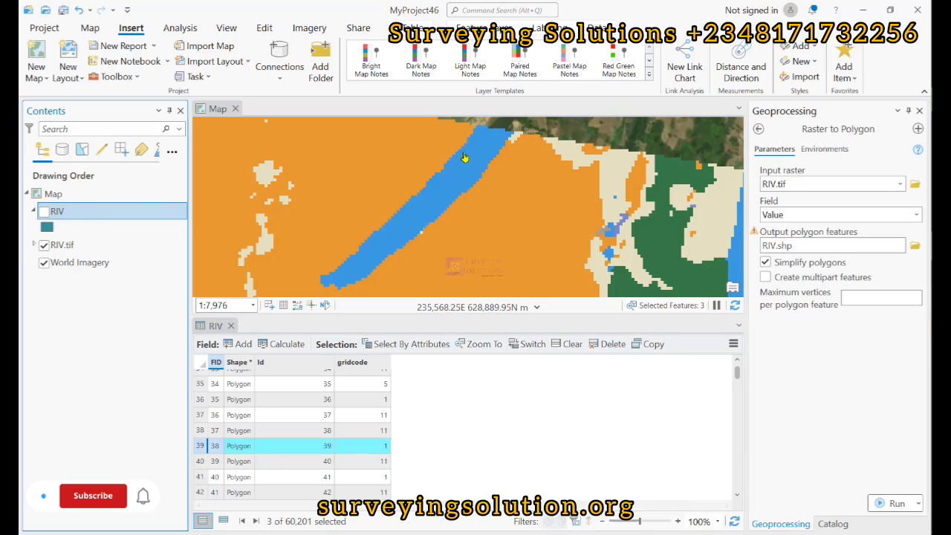
pyautogui.click(44, 244)
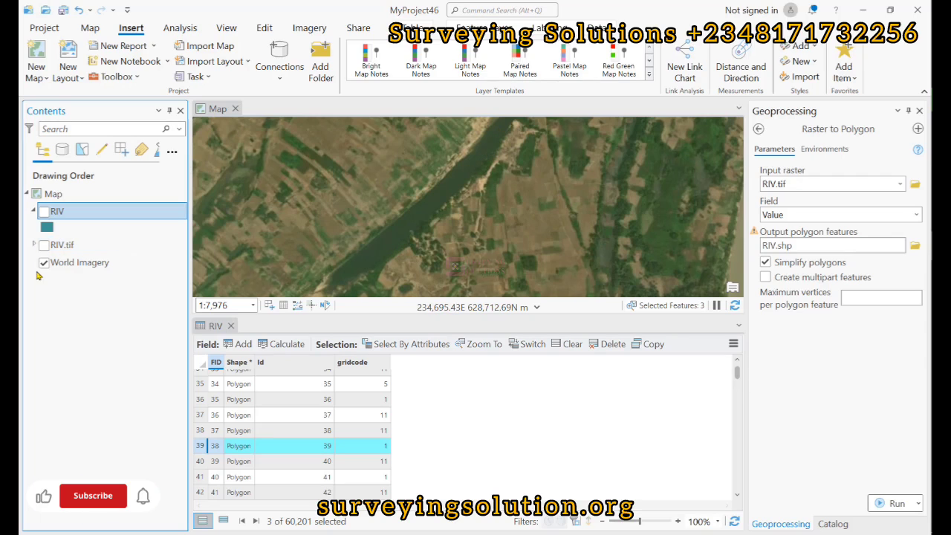
pyautogui.click(44, 244)
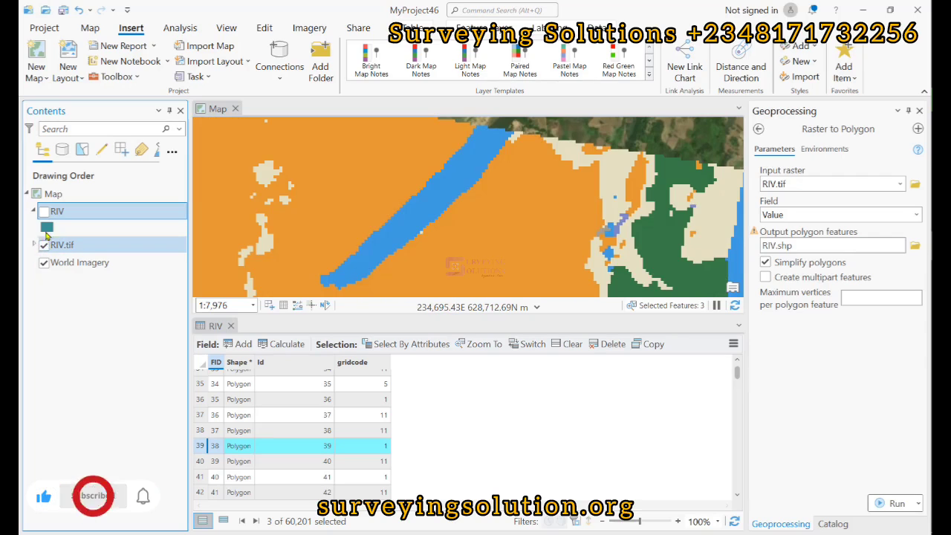
pyautogui.click(44, 211)
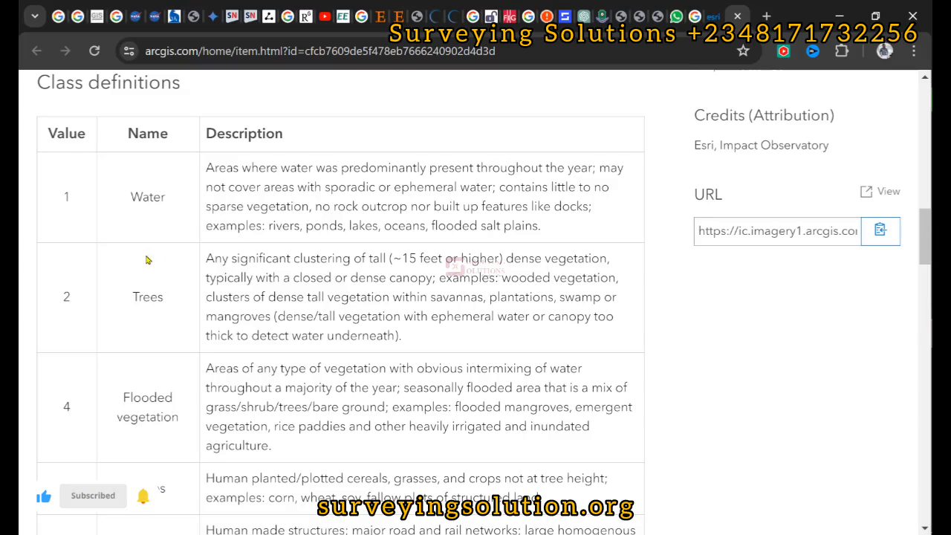
pyautogui.scroll(-3, 201, 342)
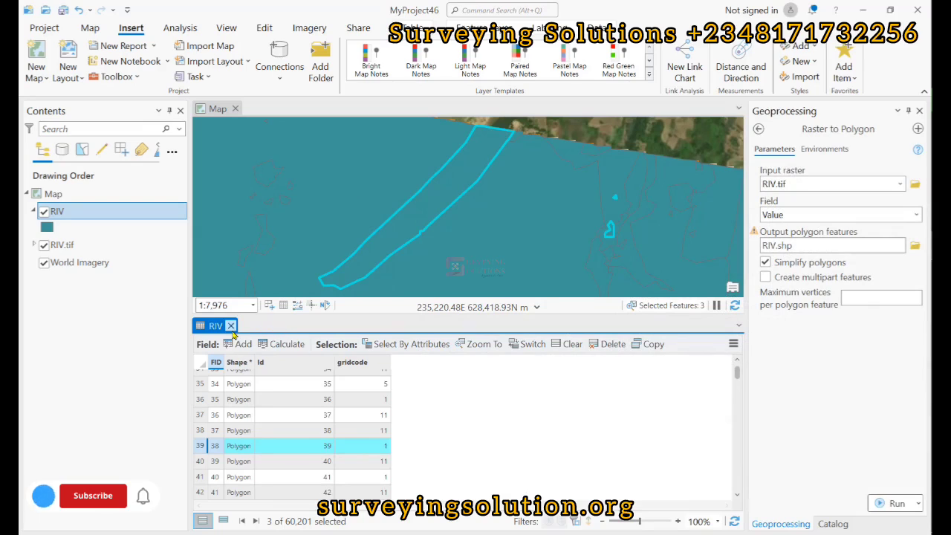
# Clear the three-polygon selection and zoom out to view the RIV layer at about 1:442,755.
pyautogui.click(568, 343)
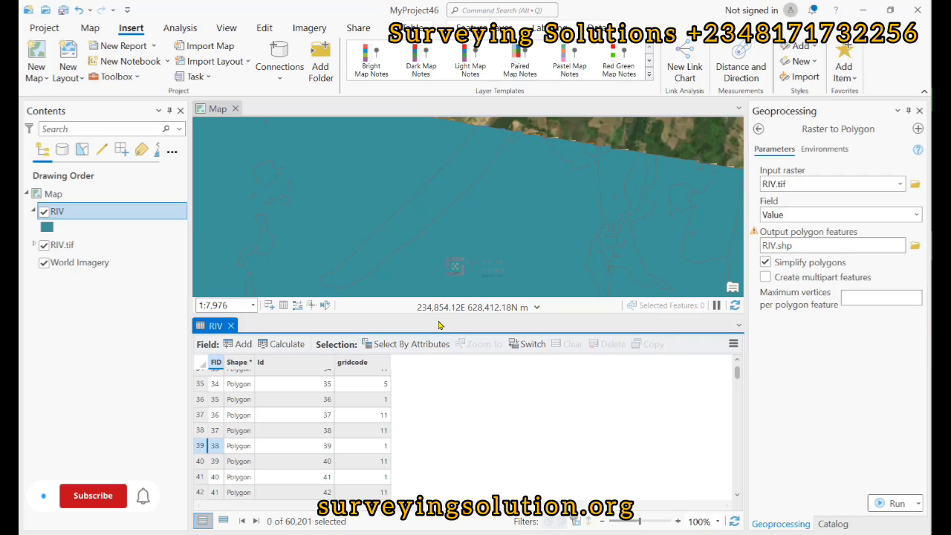
pyautogui.scroll(-2, 471, 241)
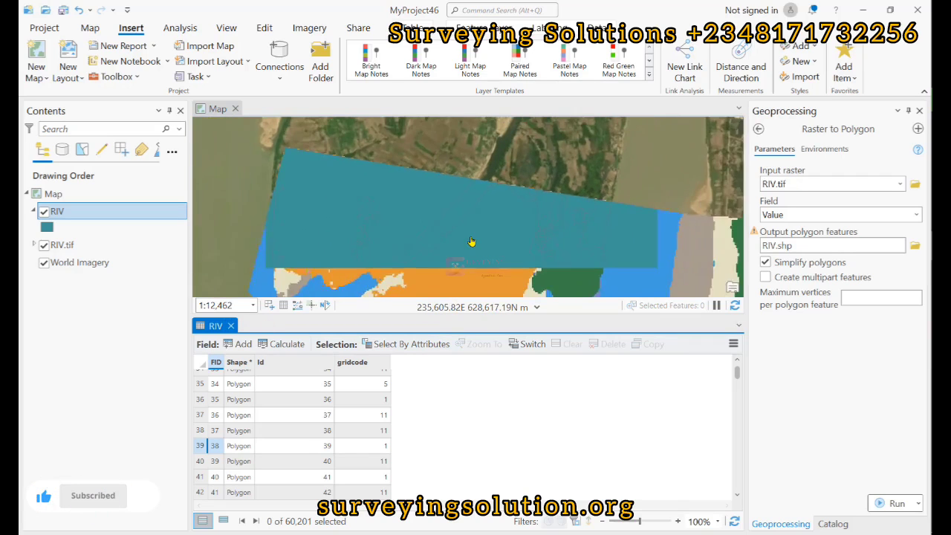
pyautogui.scroll(-2, 471, 241)
pyautogui.moveTo(485, 255); pyautogui.dragTo(486, 187)
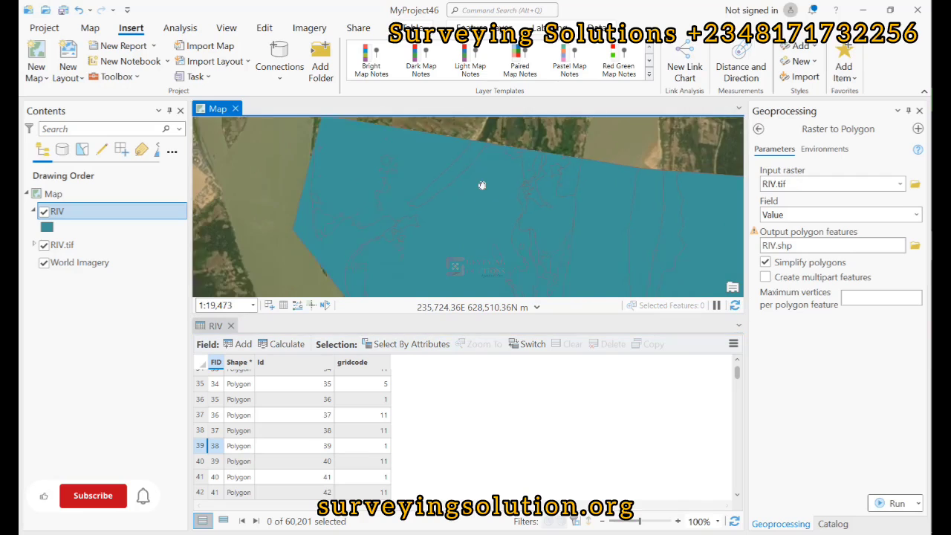
pyautogui.scroll(-3, 478, 186)
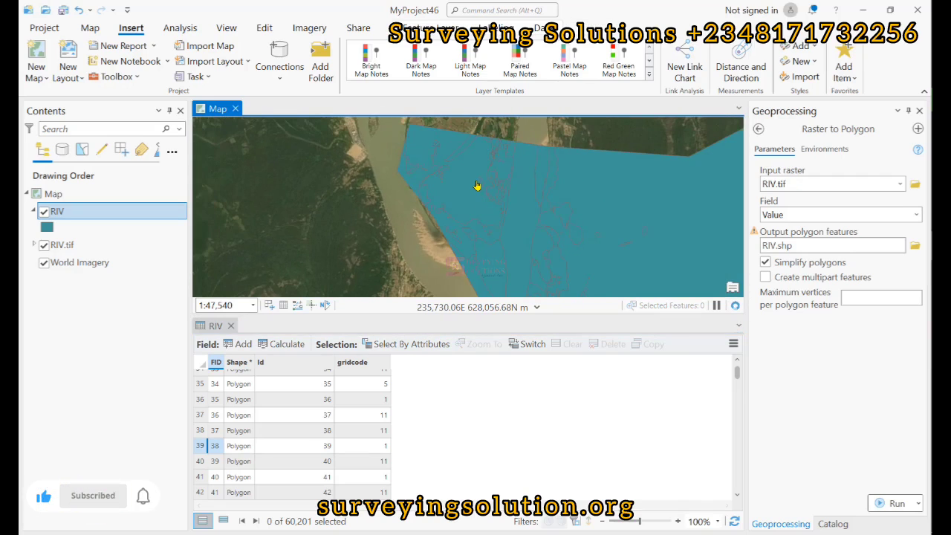
pyautogui.scroll(-4, 583, 219)
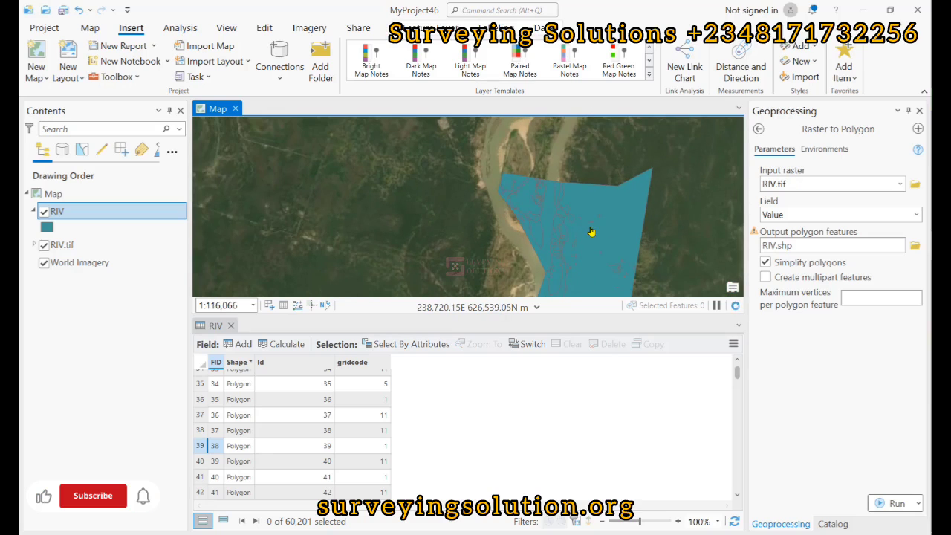
pyautogui.scroll(3, 531, 159)
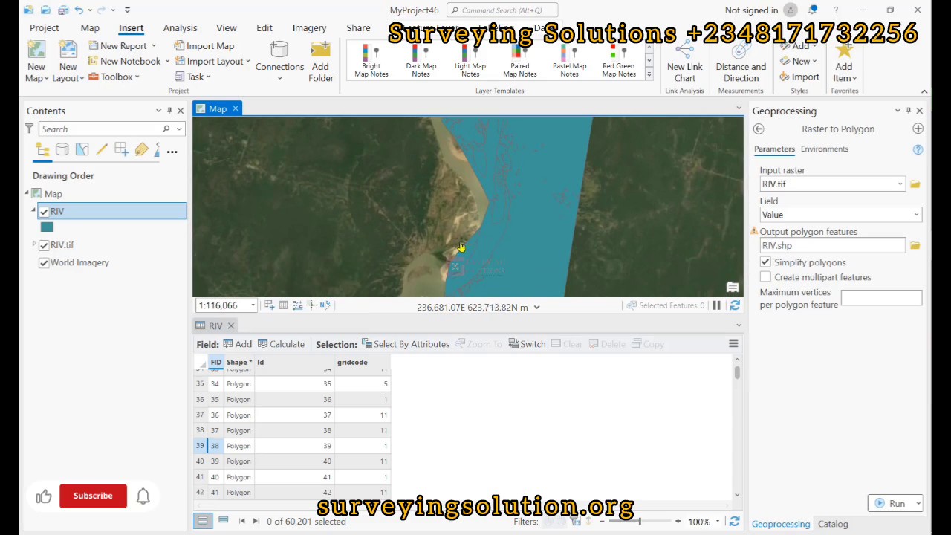
pyautogui.scroll(10, 364, 416)
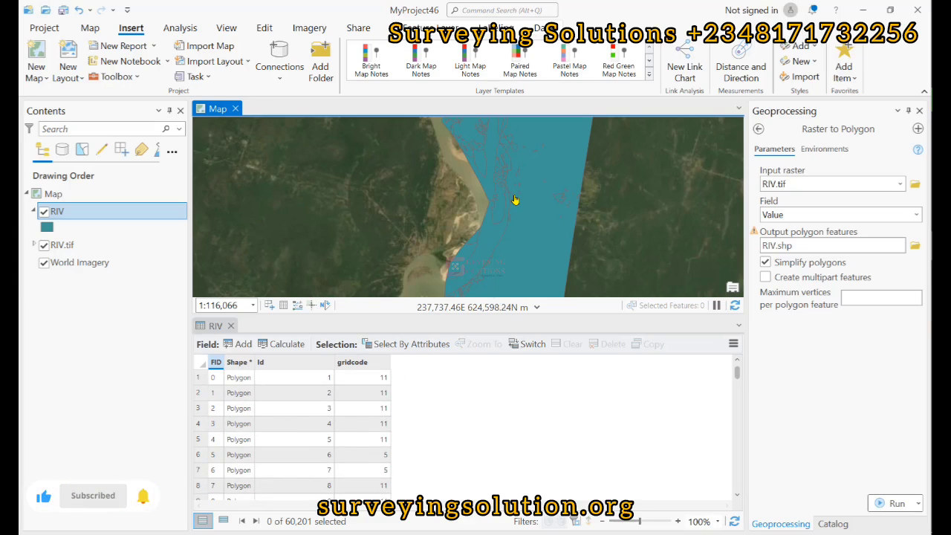
pyautogui.scroll(-3, 515, 201)
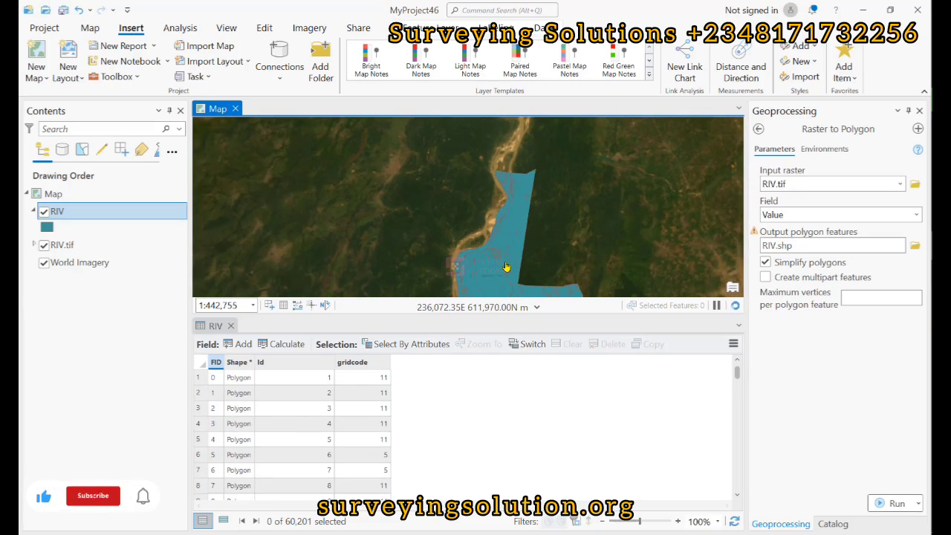